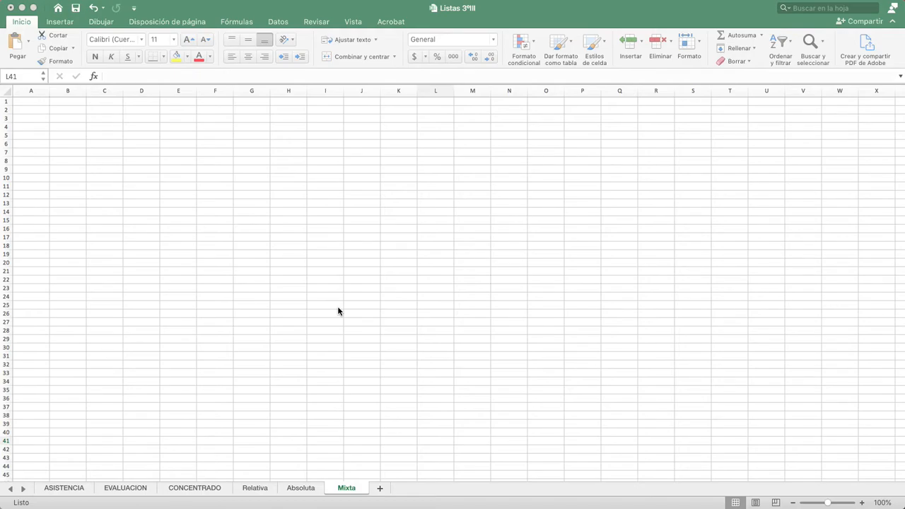
- Enter the headings "Productos" in E7 and "Cantidades" in F7 of the Mixta sheet
left_click(184, 152)
type("P")
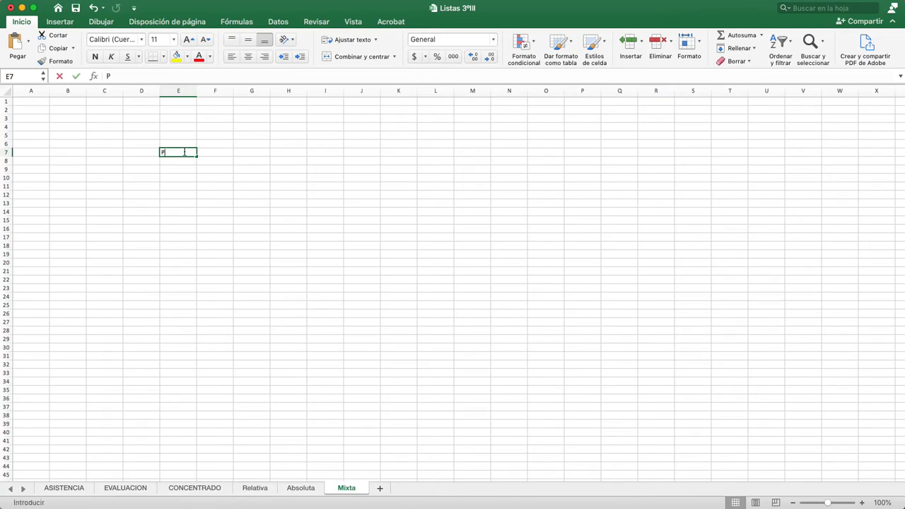
type("roductos")
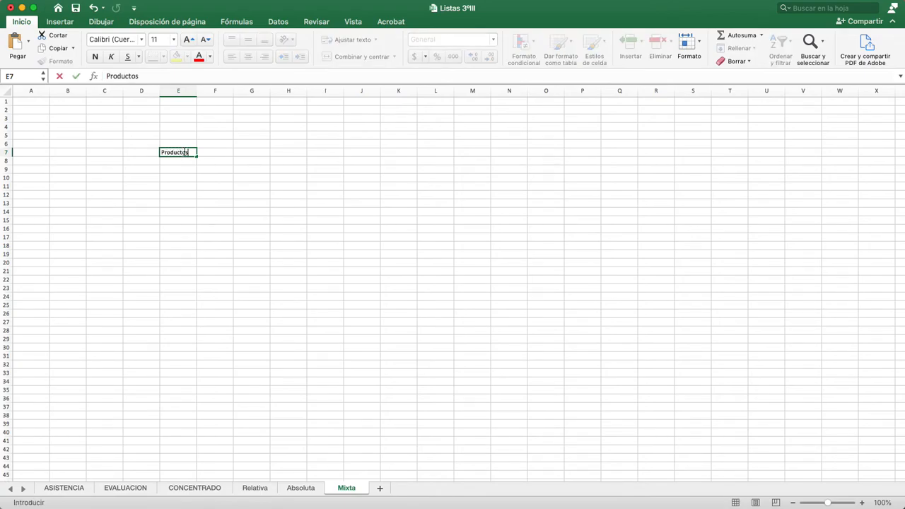
key("Tab")
type("Canrt")
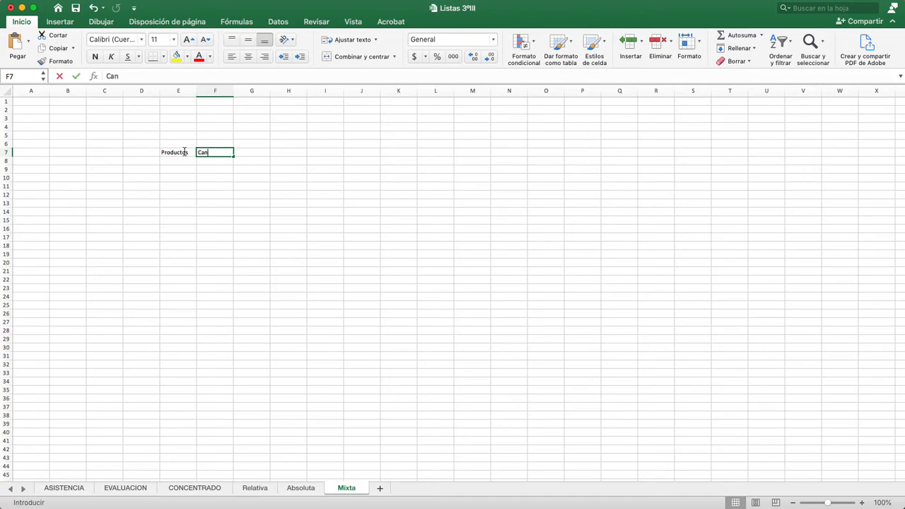
key("BackSpace")
key("BackSpace")
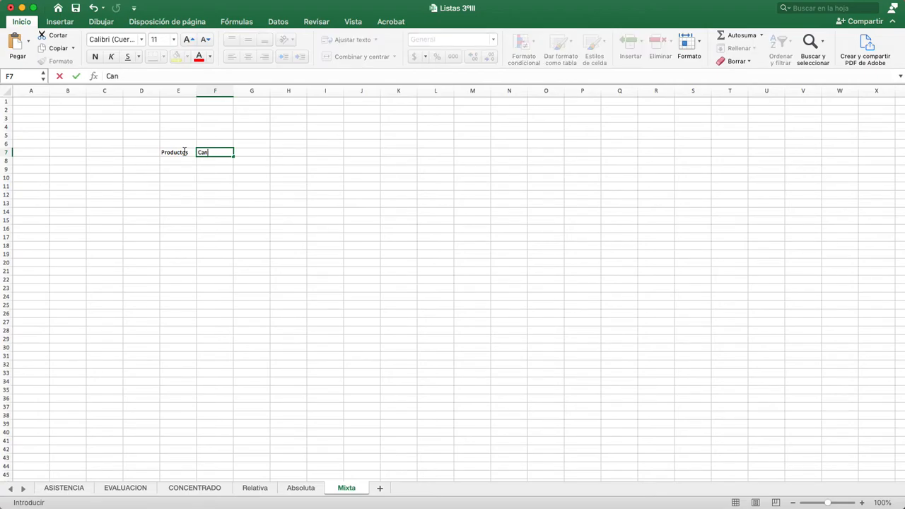
type("tidades")
- Add the headings "Valor unitario" in G7 and "Valor total" in H7
key("Tab")
type("V")
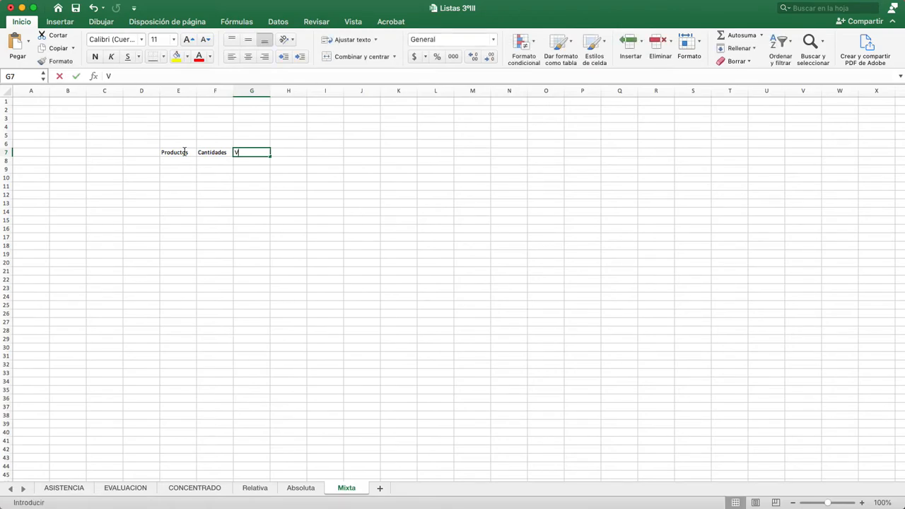
type("alor unitario")
key("Tab")
type("Valor ")
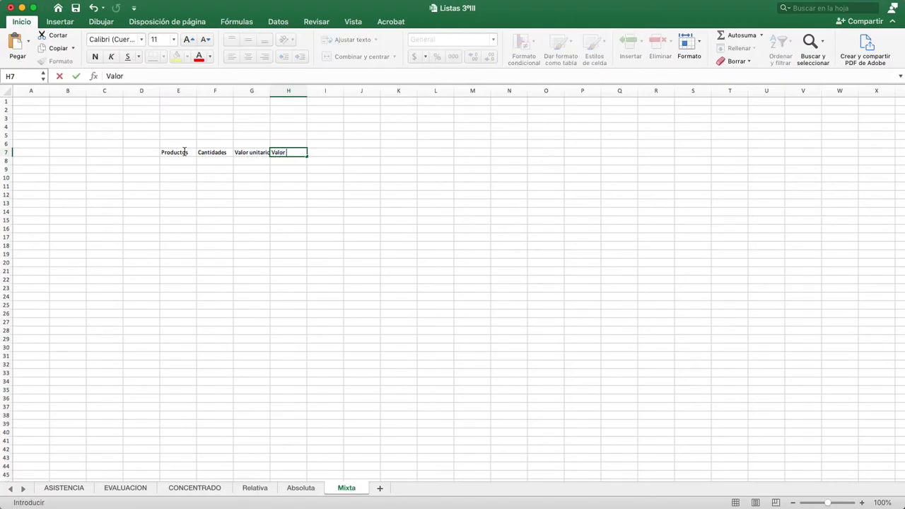
type("tol")
type("ta")
type("l")
- List Producto 1 to Producto 5 in E8:E12 by entering the first name and extending the series downward
left_click(171, 161)
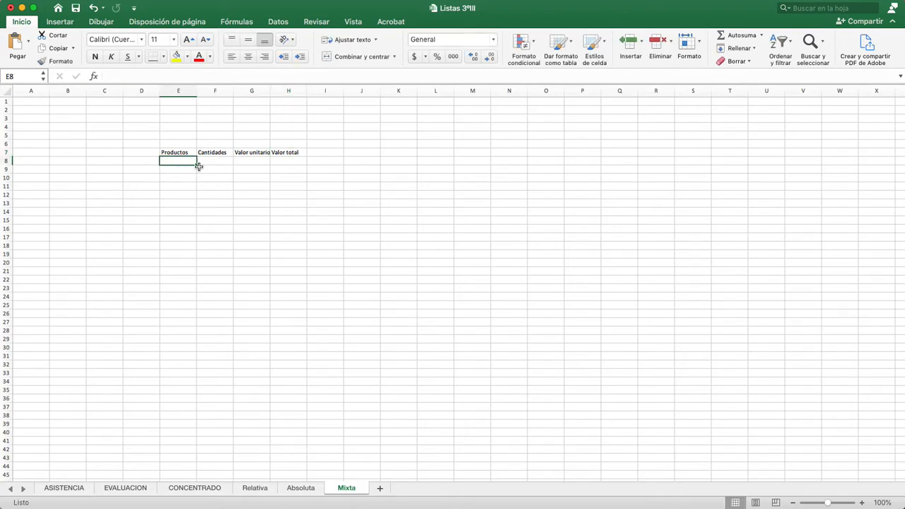
type("P")
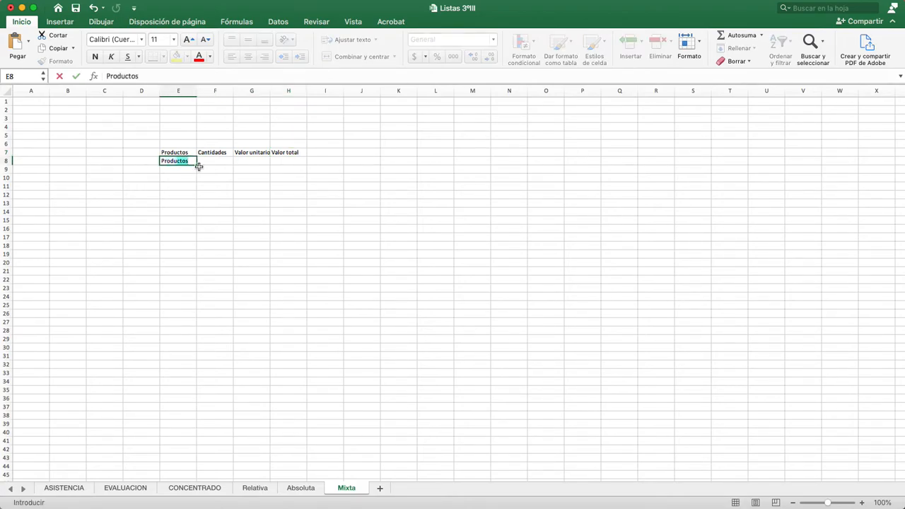
type("roducto 1")
key("Return")
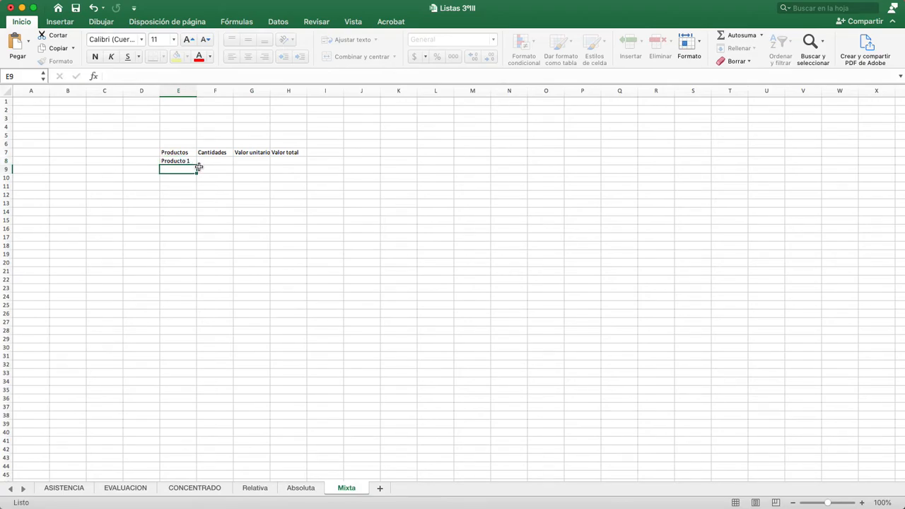
key("alt+Down")
type("Producto 2")
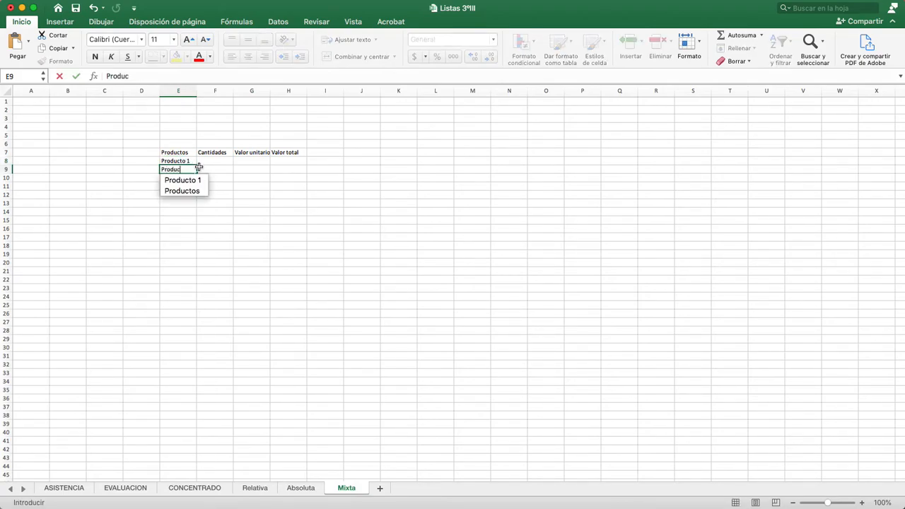
left_click_drag(188, 162, 196, 199)
left_click(186, 163)
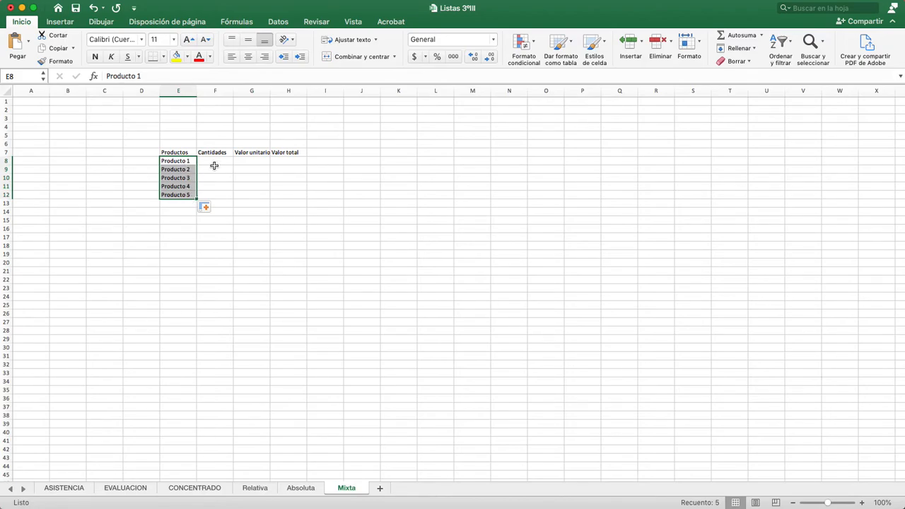
- Enter the quantities 4, 56, 45, 15 and 27 in F8:F12
left_click(216, 161)
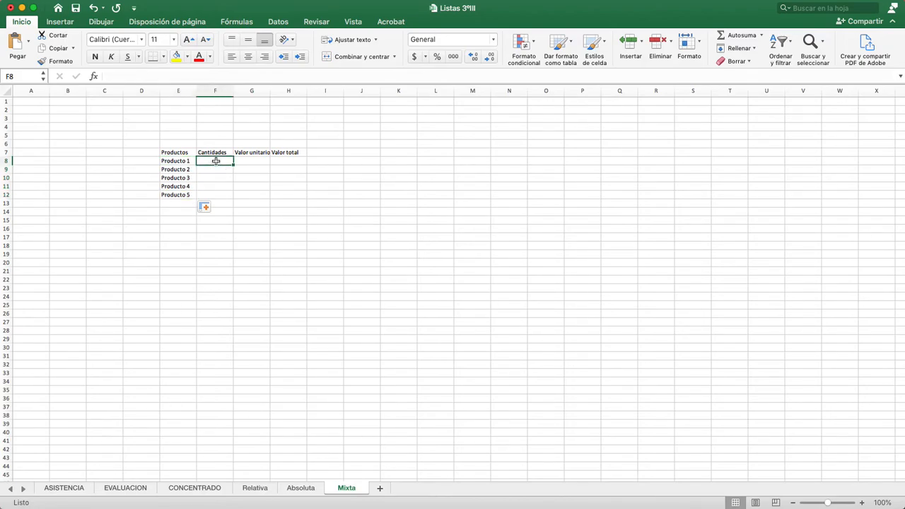
type("4")
key("Return")
type("56")
key("Return")
type("45")
key("Return")
type("15")
key("Return")
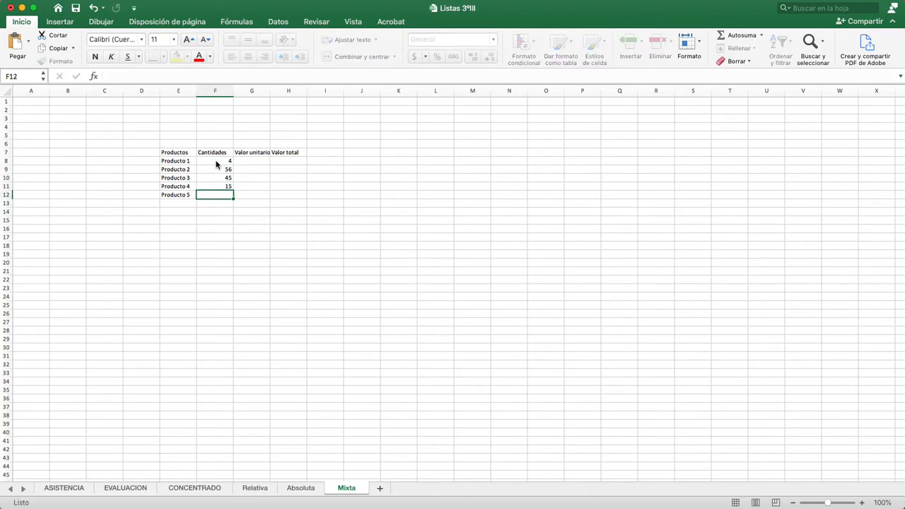
type("27")
key("Tab")
- Widen column G slightly so the "Valor unitario" heading fits
key("Up")
key("Up")
key("Up")
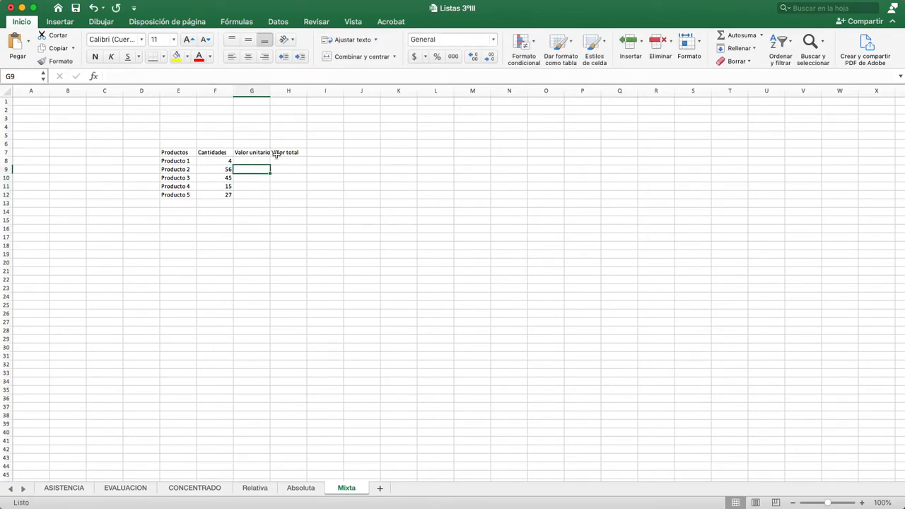
left_click_drag(269, 91, 273, 92)
- Apply the accounting currency format to the unit value cells G8:G12
left_click(249, 161)
left_click(220, 160)
left_click(242, 159)
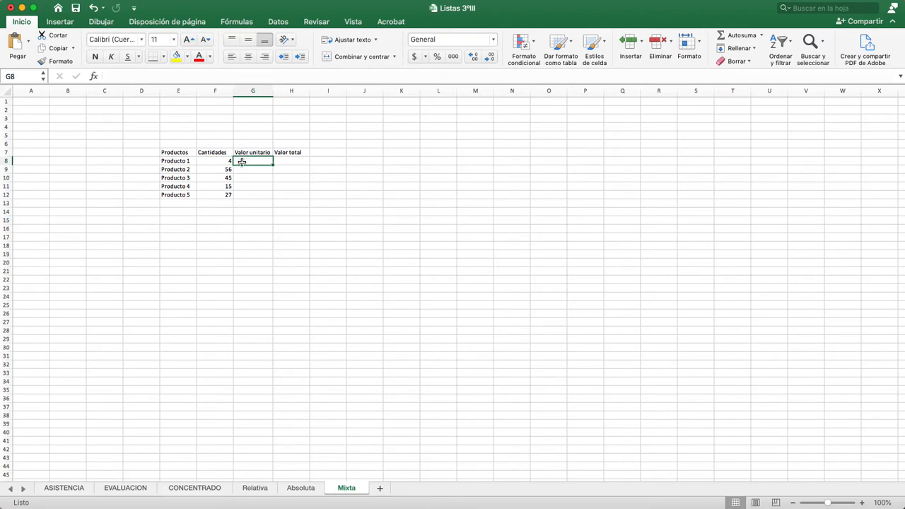
left_click_drag(242, 162, 247, 196)
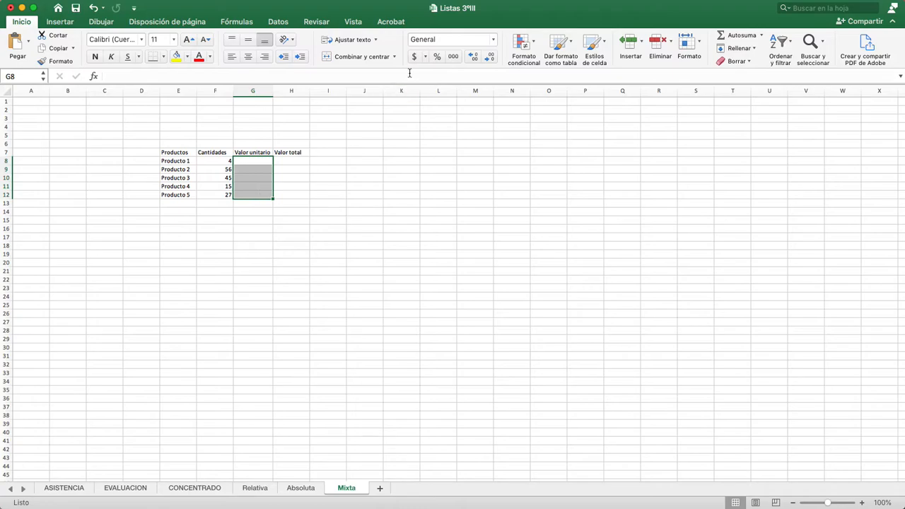
left_click(415, 57)
left_click(284, 219)
- Enter the unit values 2500, 5200, 20,000, 1200 and 1900 in G8:G12
left_click(253, 166)
left_click(253, 163)
type("2500")
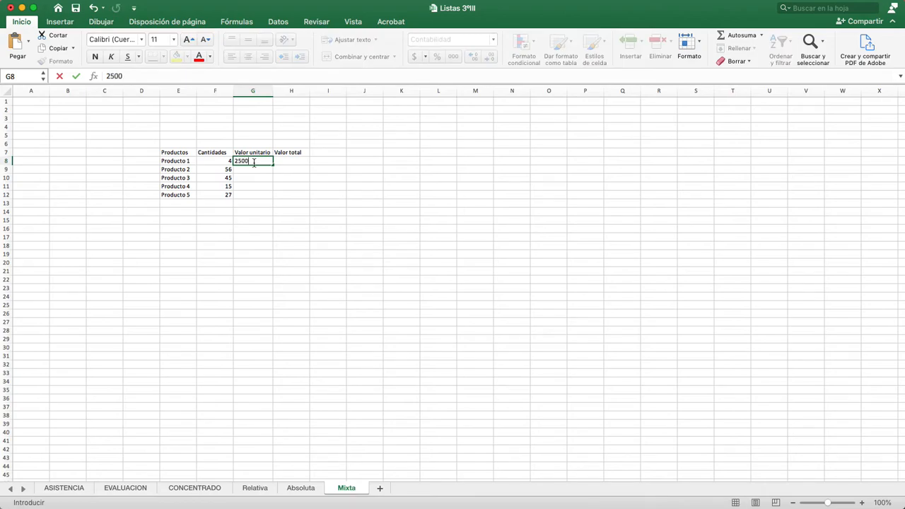
key("Return")
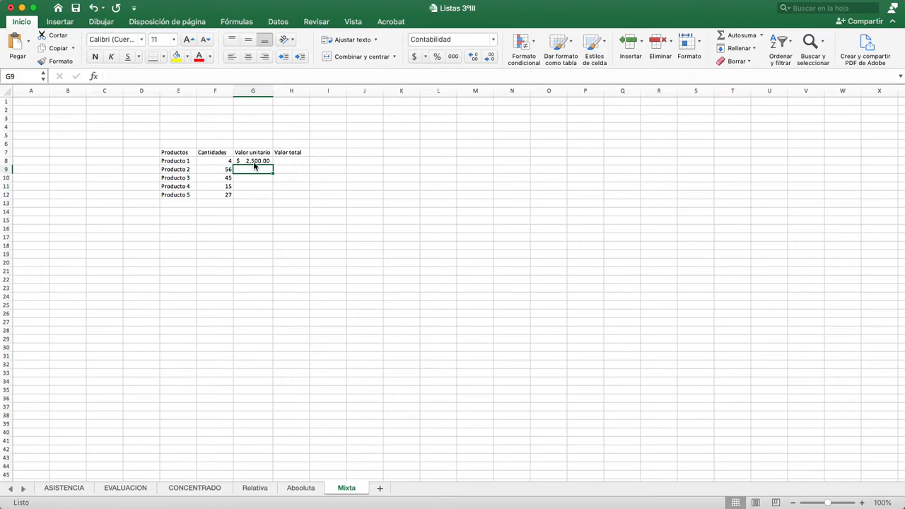
type("5200")
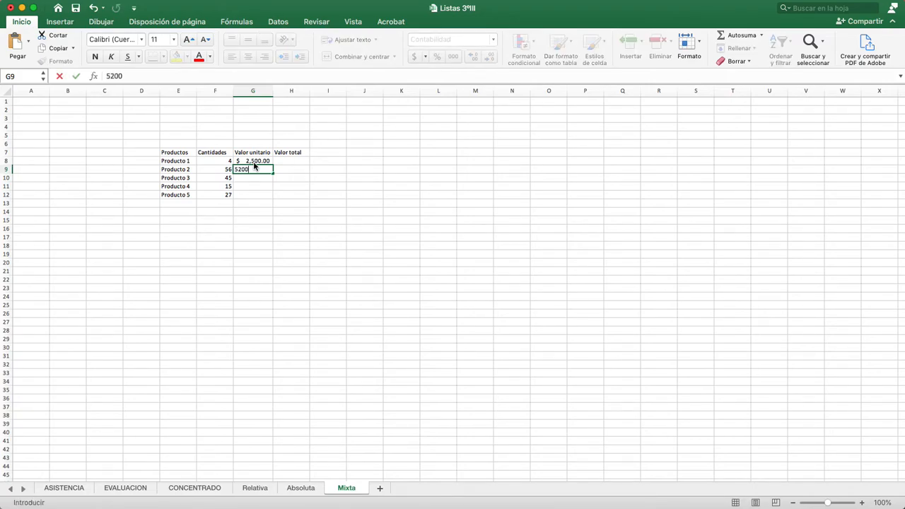
key("Return")
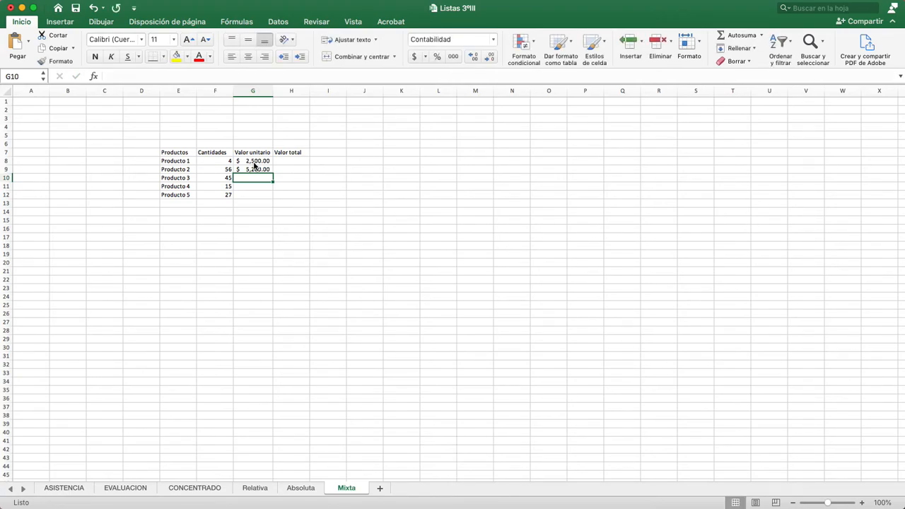
type("2")
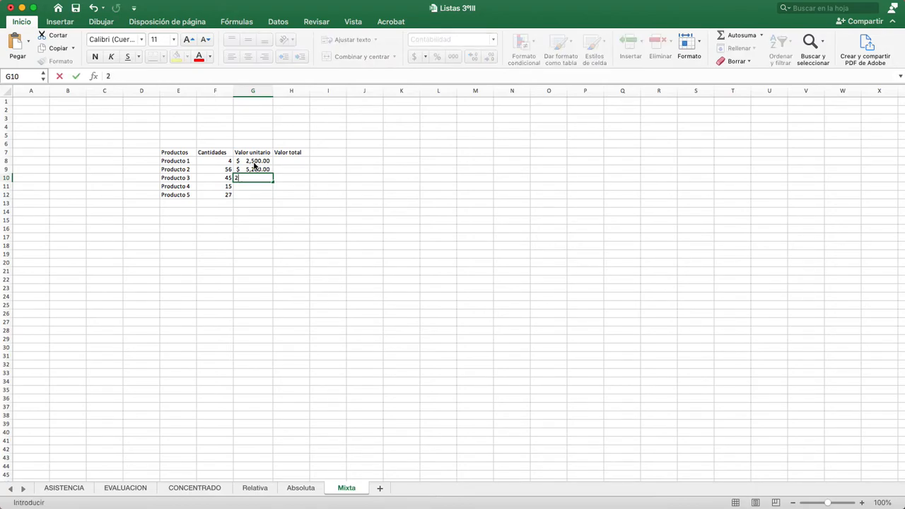
type("0,000")
key("Return")
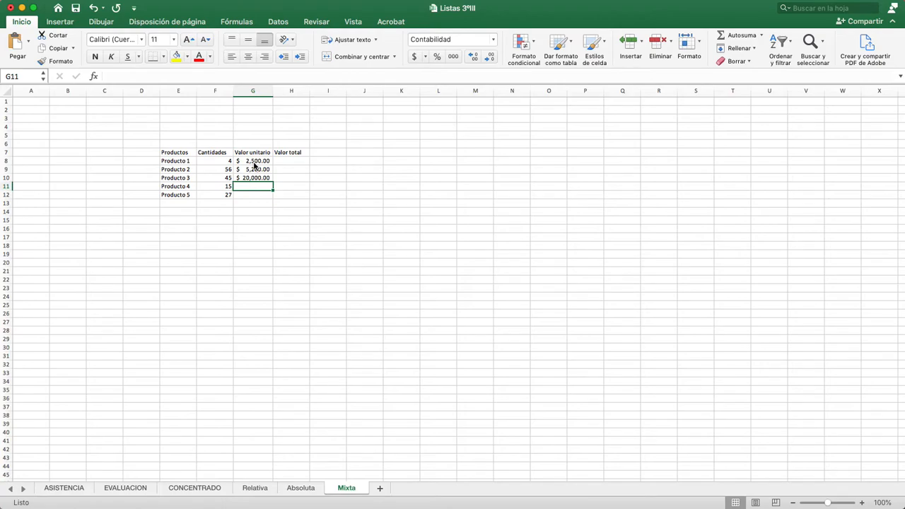
type("1200")
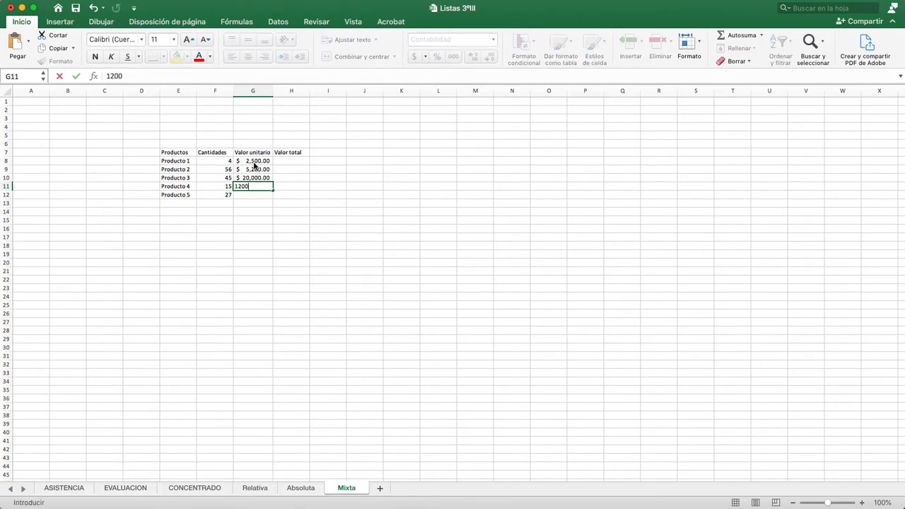
key("Return")
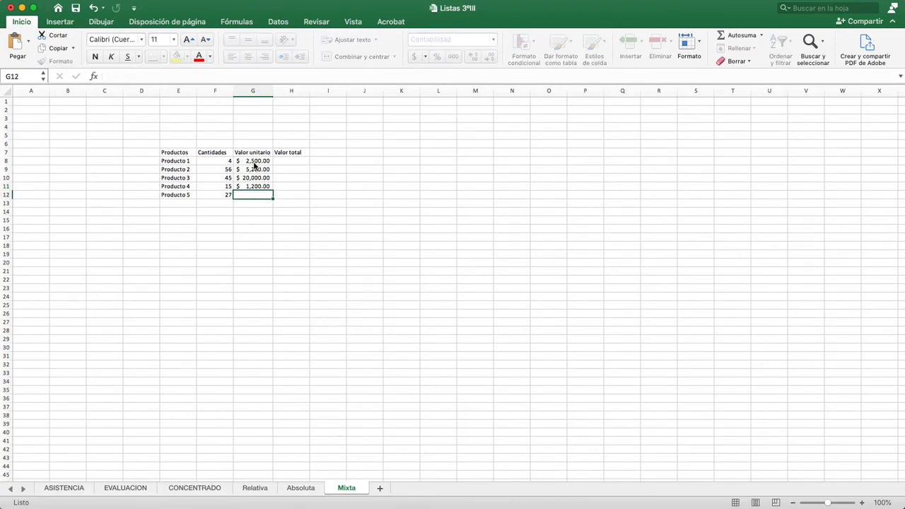
type("1900")
scroll(294, 154, "down", 1)
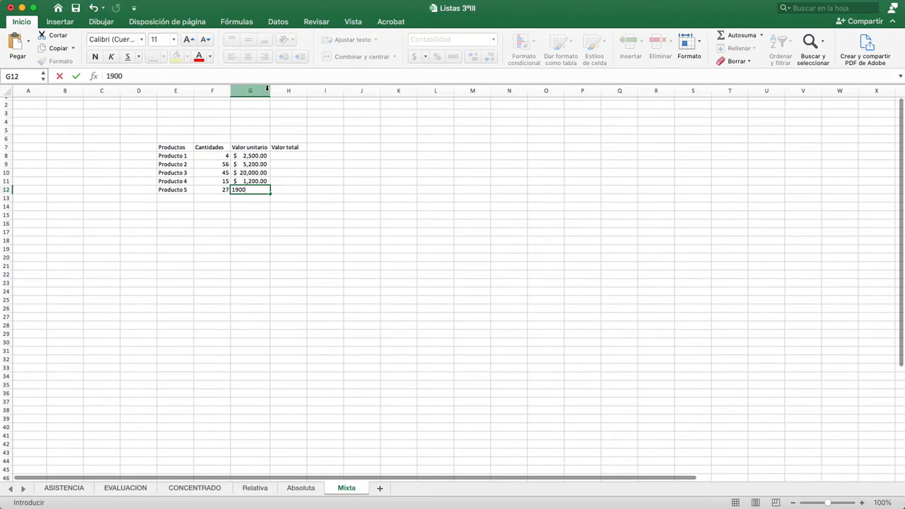
left_click(280, 90)
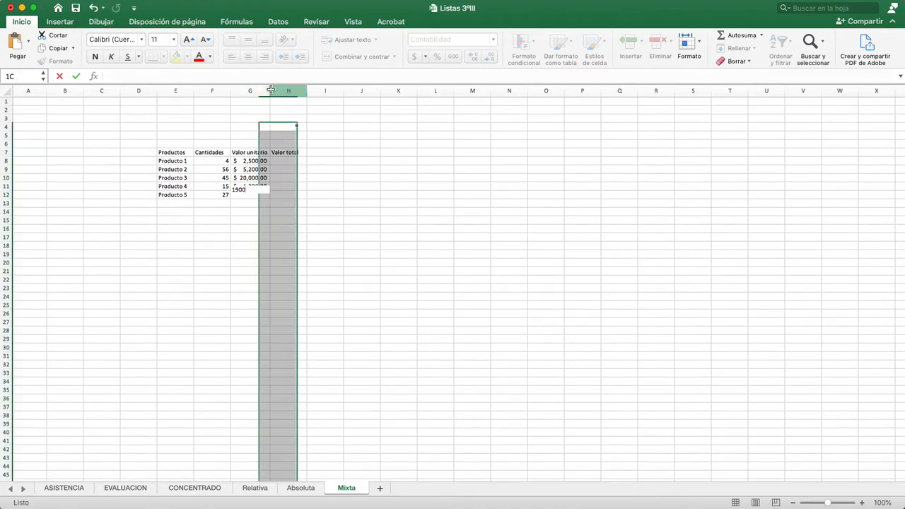
- Calculate the total value of Producto 1 in H8 with the formula =F8*G8
left_click(289, 160)
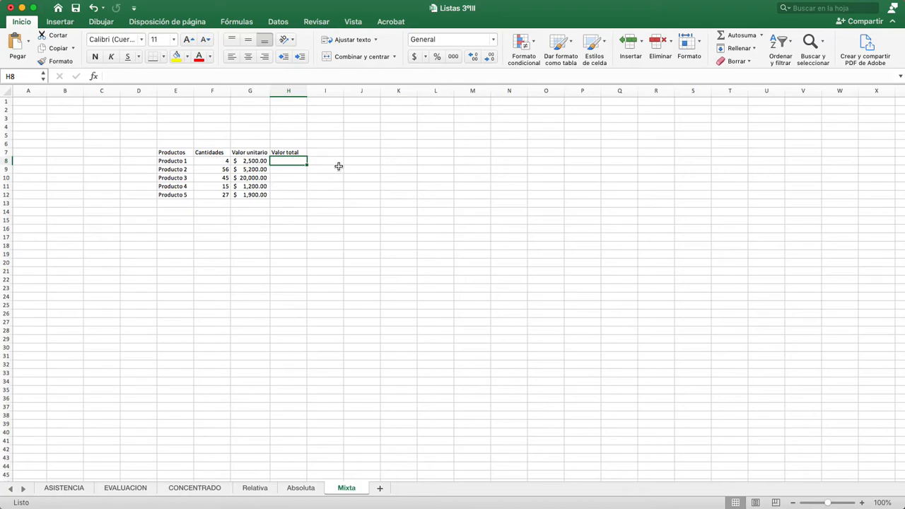
type("=")
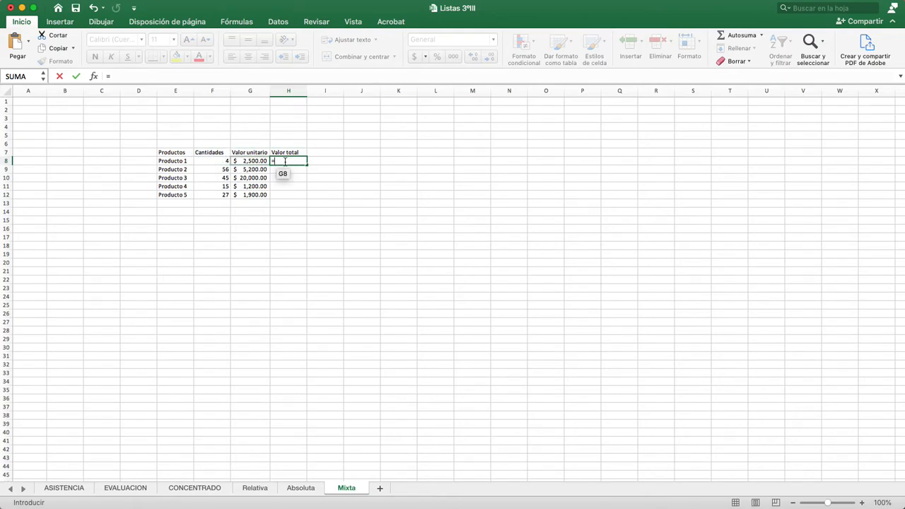
left_click(221, 161)
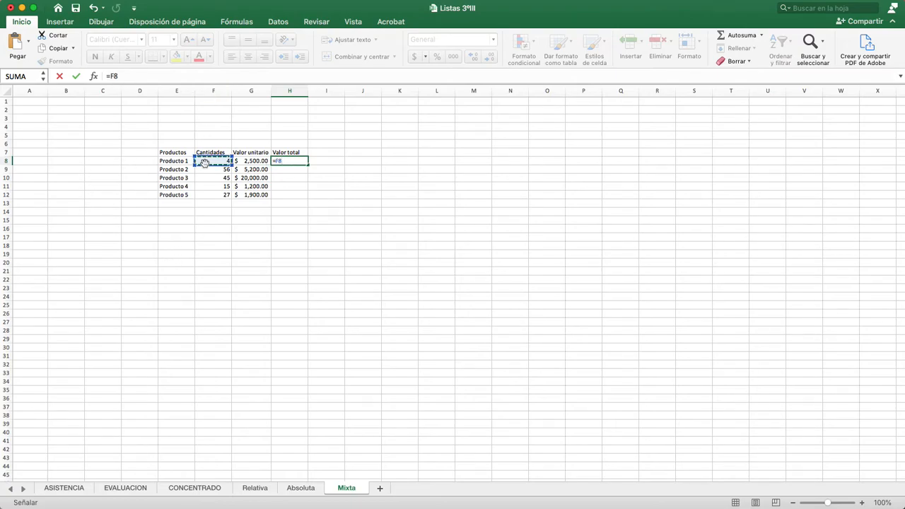
type("*")
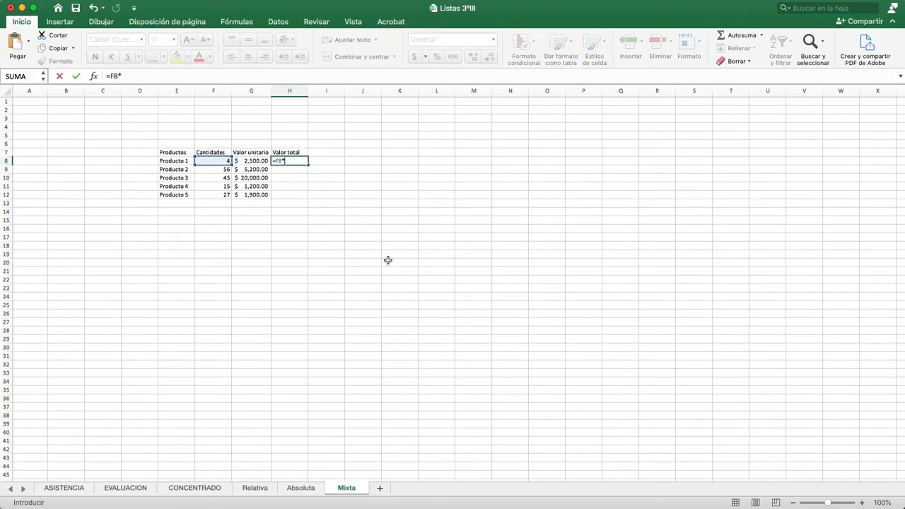
left_click(254, 161)
key("Return")
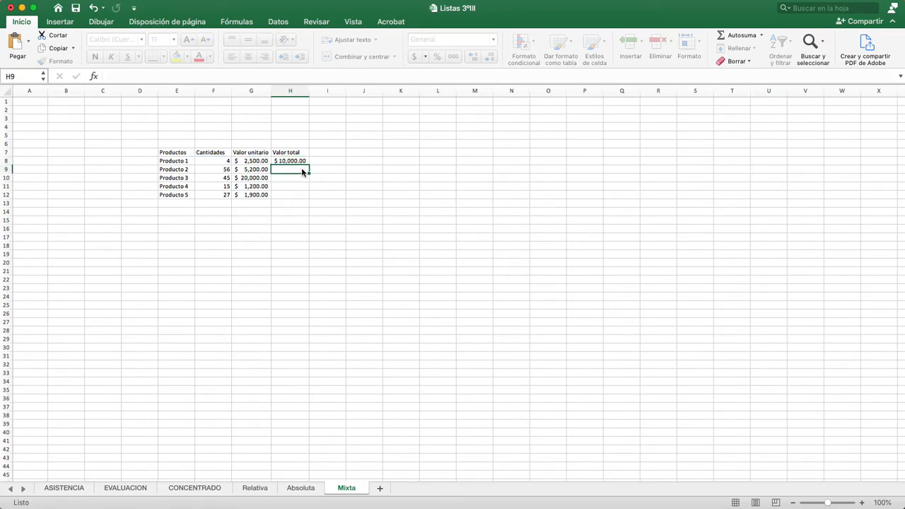
- Fill the total formula from H8 down to H12 and widen column H to fit the amounts
left_click(303, 162)
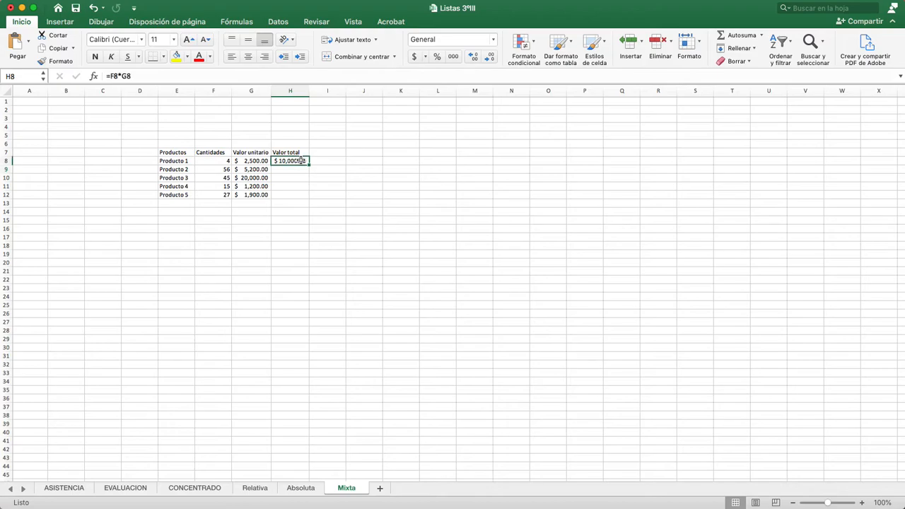
left_click_drag(309, 162, 302, 195)
scroll(303, 196, "down", 1)
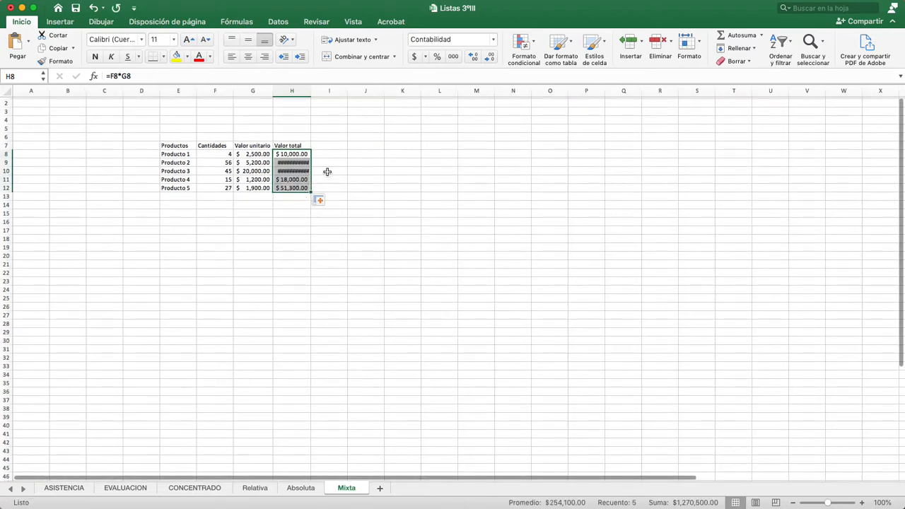
left_click_drag(312, 90, 321, 92)
left_click(336, 149)
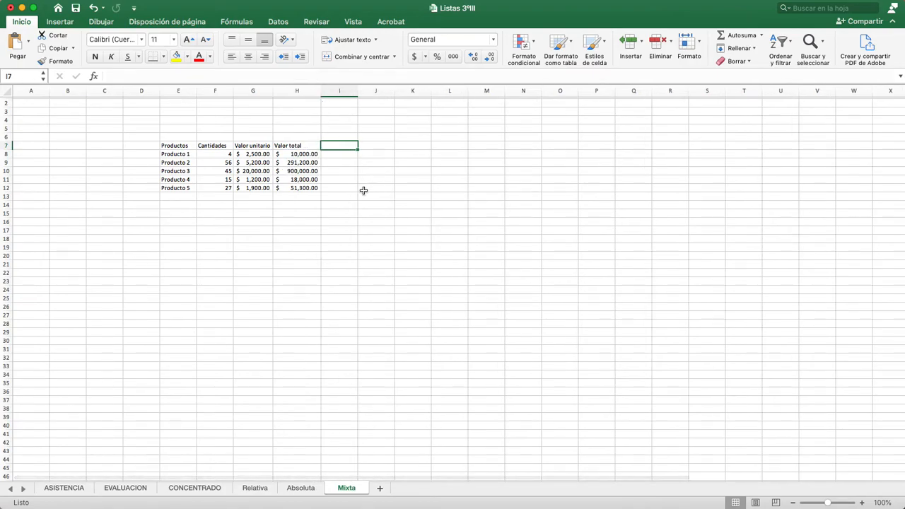
- Fill the product column E7:E12 with a light gray theme color
left_click_drag(177, 147, 170, 185)
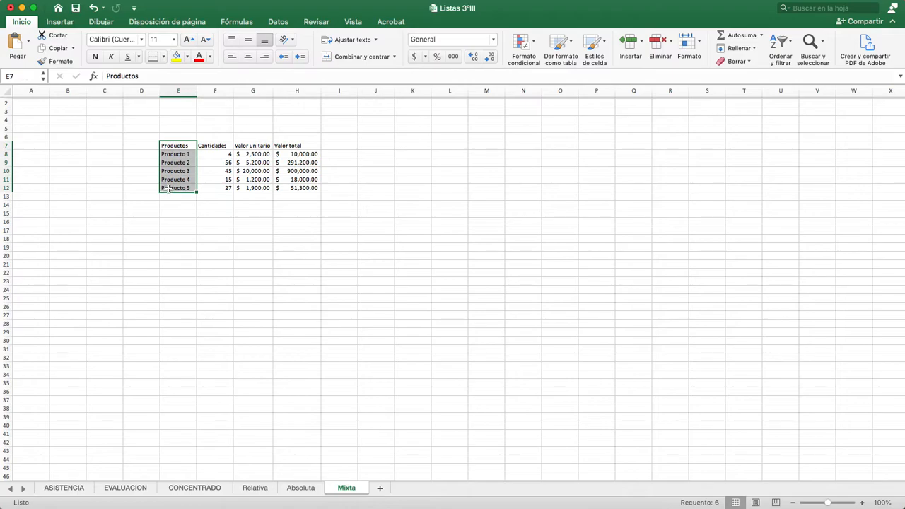
left_click(177, 56)
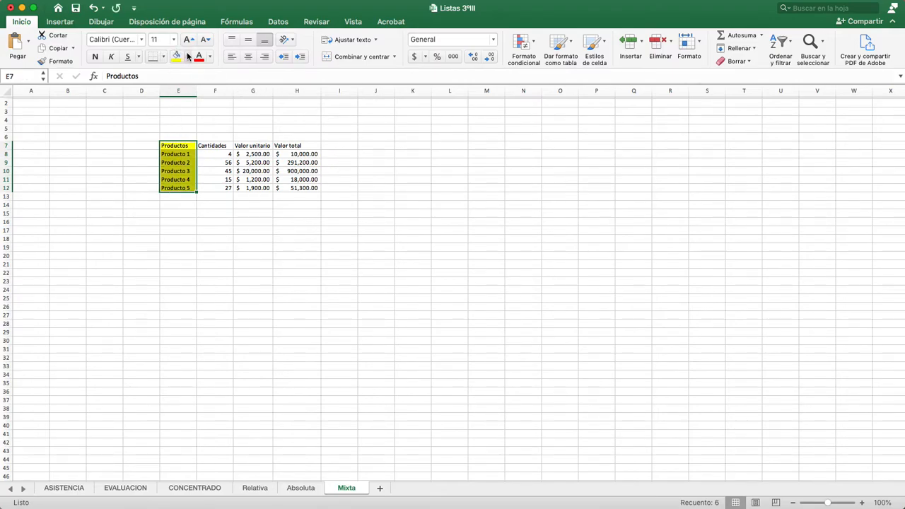
left_click(188, 56)
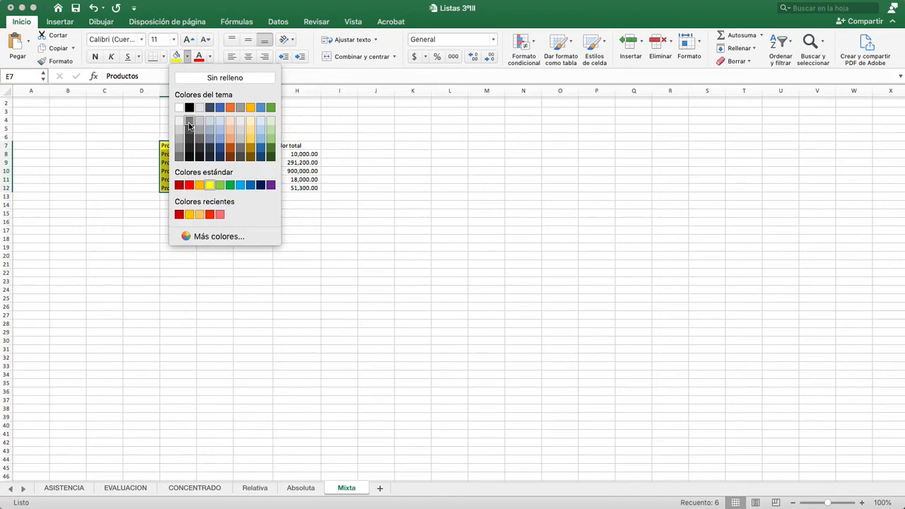
left_click(200, 126)
- Fill the table's header row E7:H7 with a light blue theme color
left_click(248, 146)
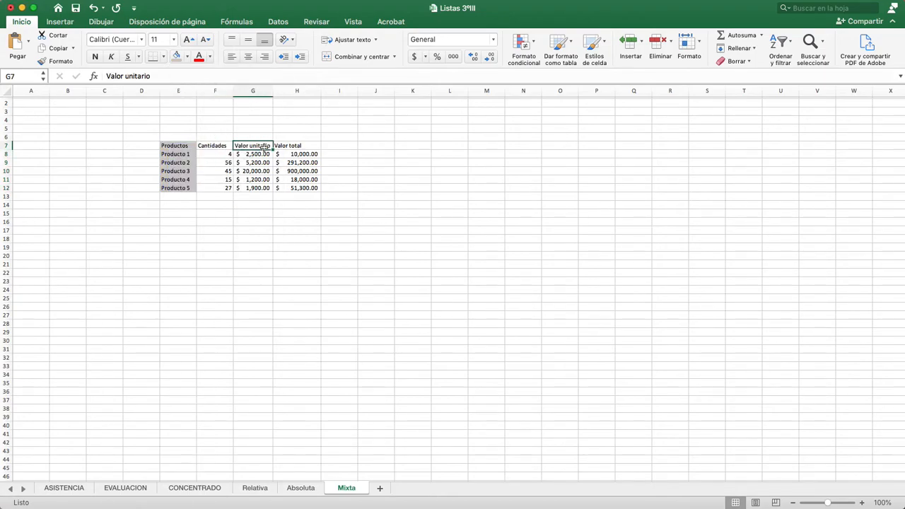
left_click_drag(304, 146, 178, 147)
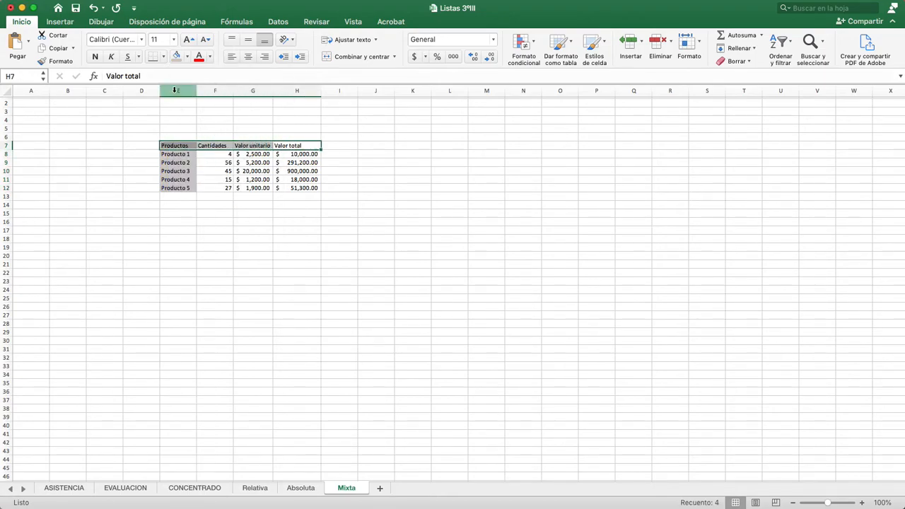
left_click(188, 57)
left_click(219, 107)
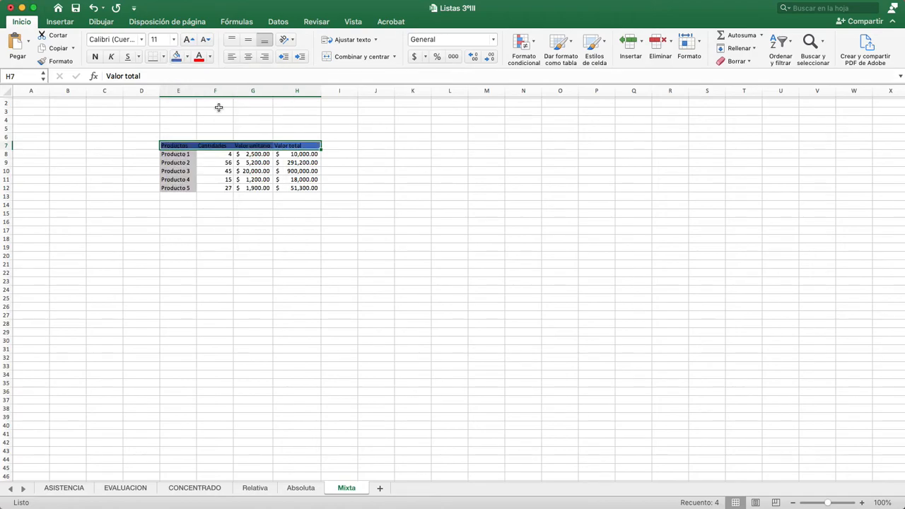
left_click(187, 57)
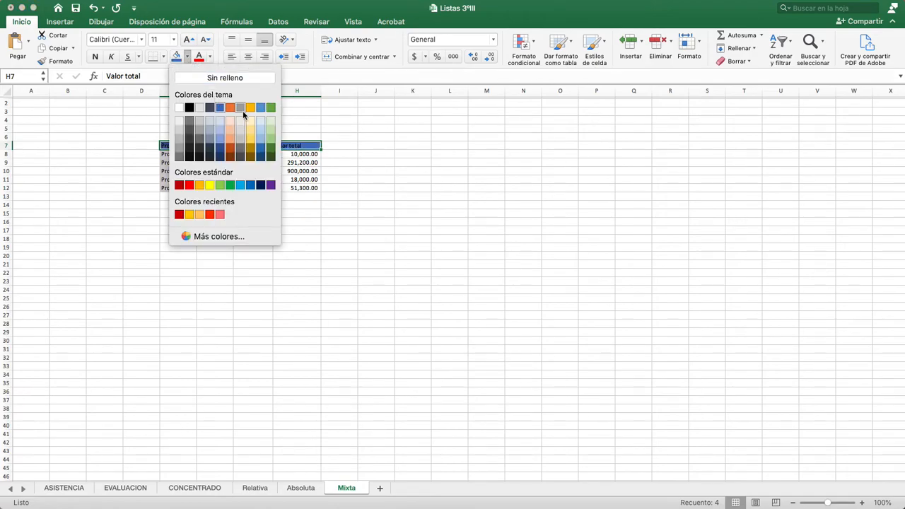
left_click(261, 108)
left_click(188, 57)
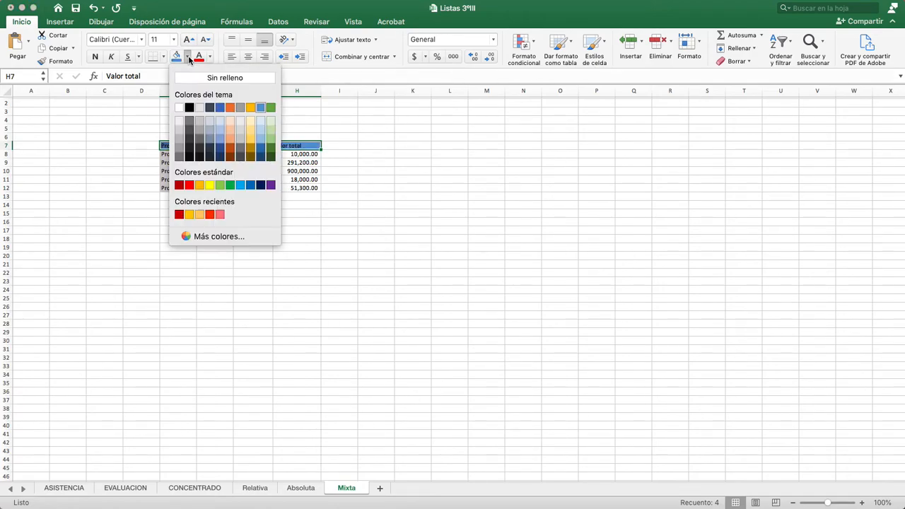
left_click(259, 124)
left_click(313, 129)
- Apply all borders to the whole product table E7:H12
left_click_drag(171, 145, 295, 190)
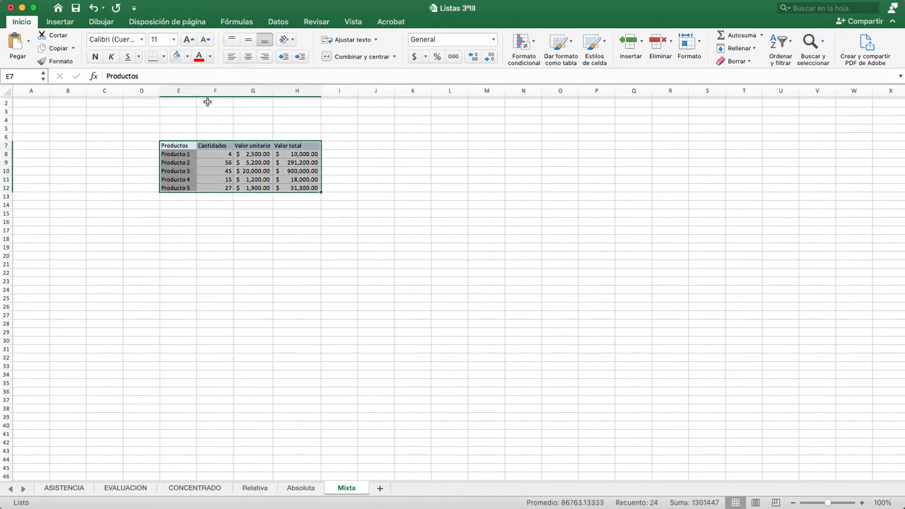
left_click(163, 57)
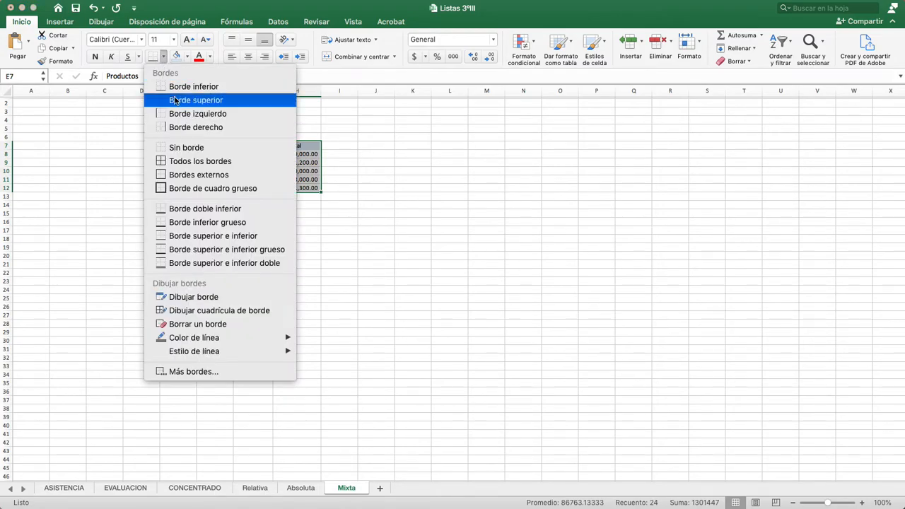
left_click(186, 161)
left_click(271, 222)
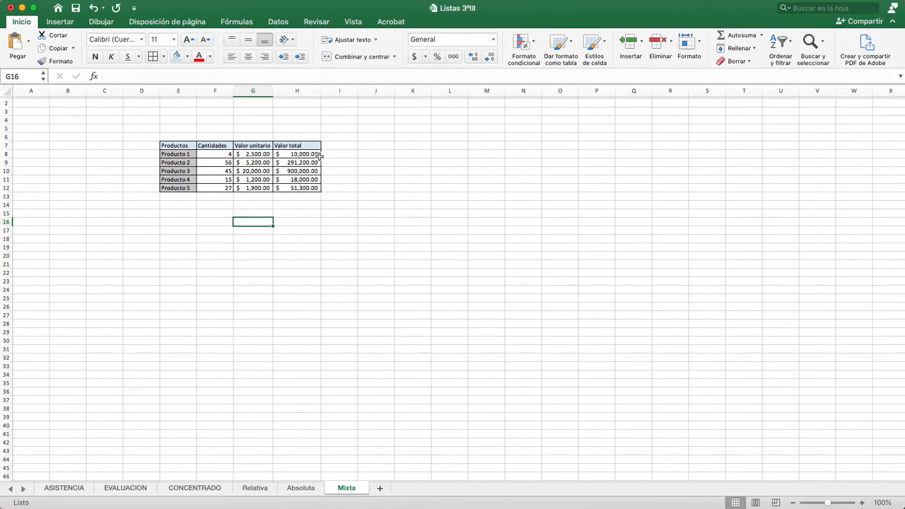
- Examine the Valor total formulas in H8:H12 and compare which cells each row refers to
left_click(304, 155)
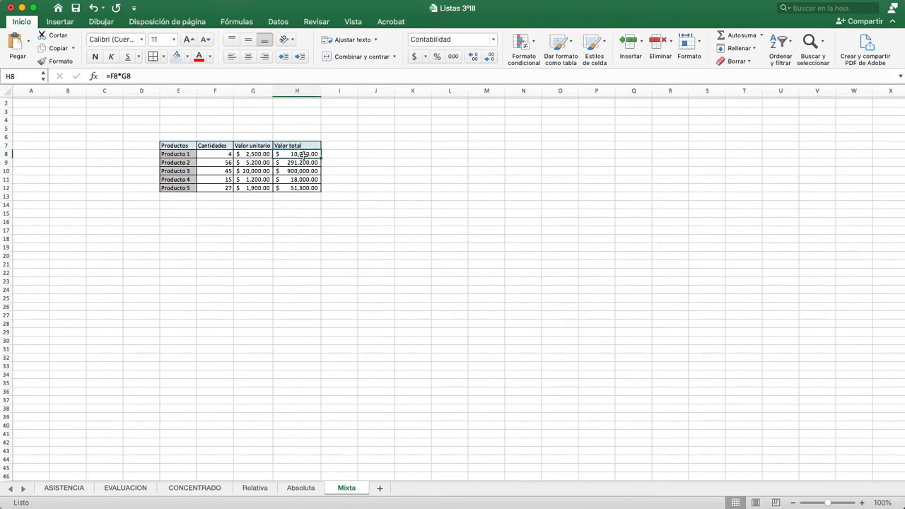
left_click(106, 76)
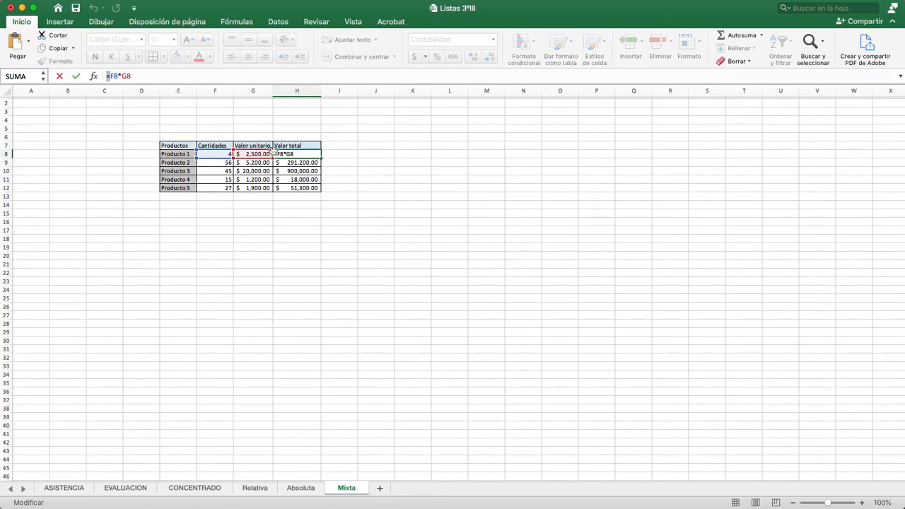
key("Escape")
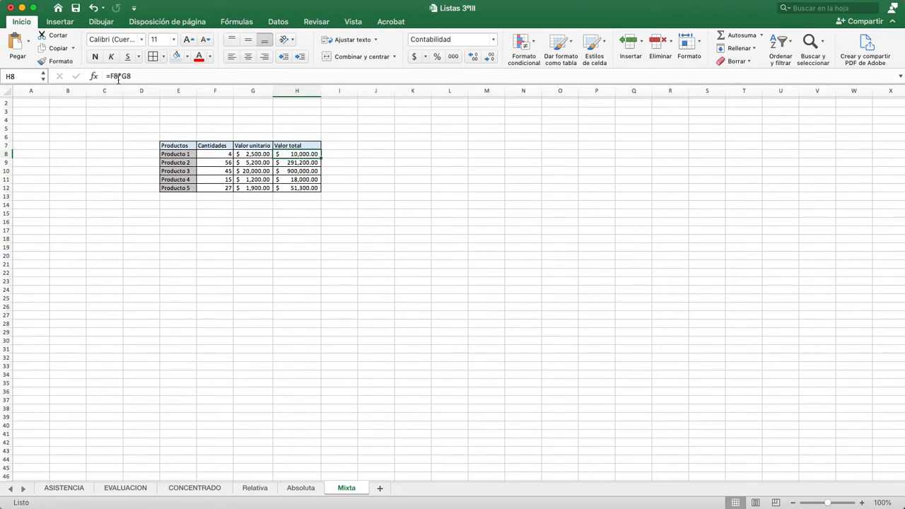
left_click(301, 165)
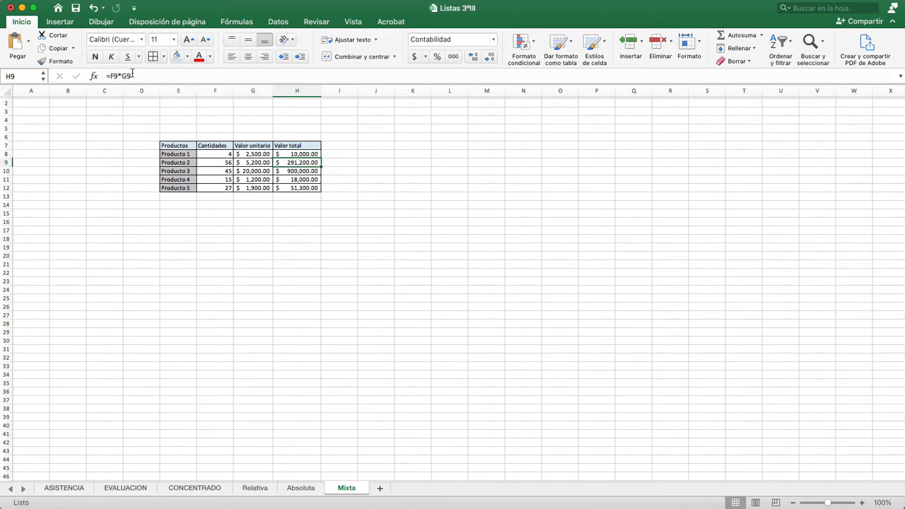
left_click(294, 172)
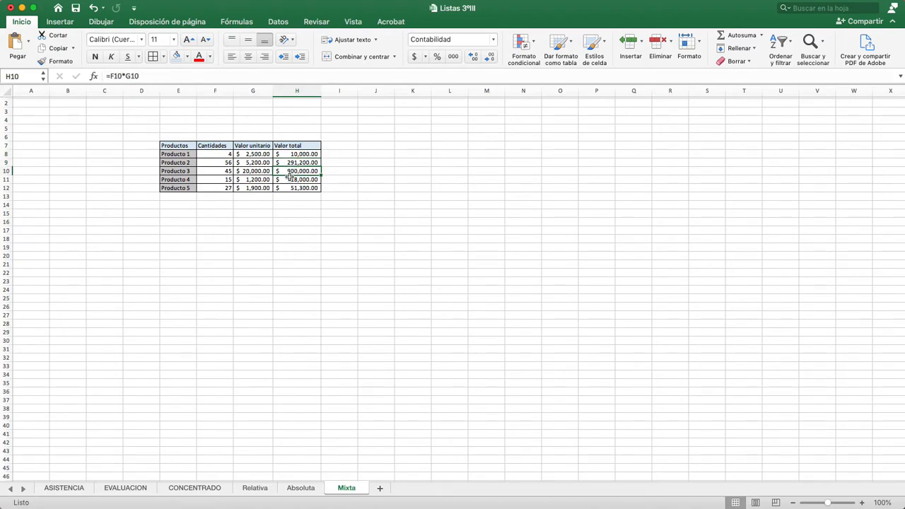
left_click(302, 181)
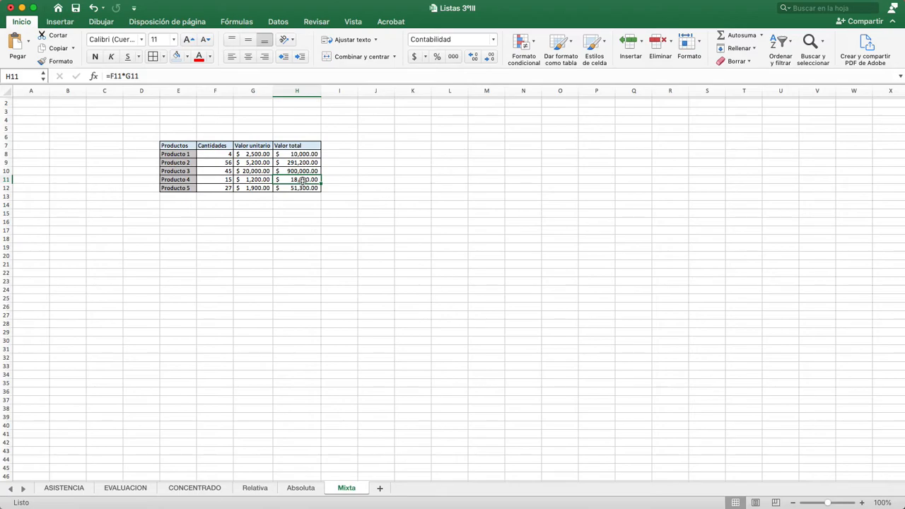
left_click(300, 188)
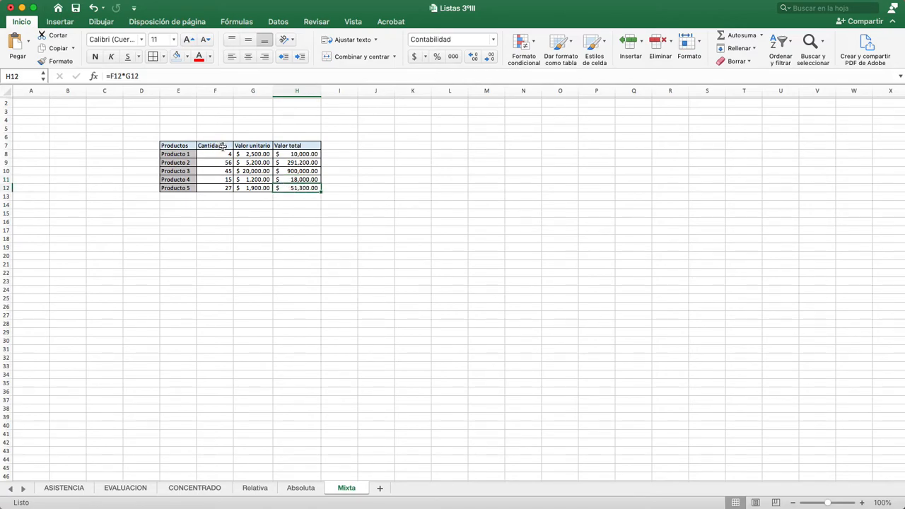
left_click(300, 171)
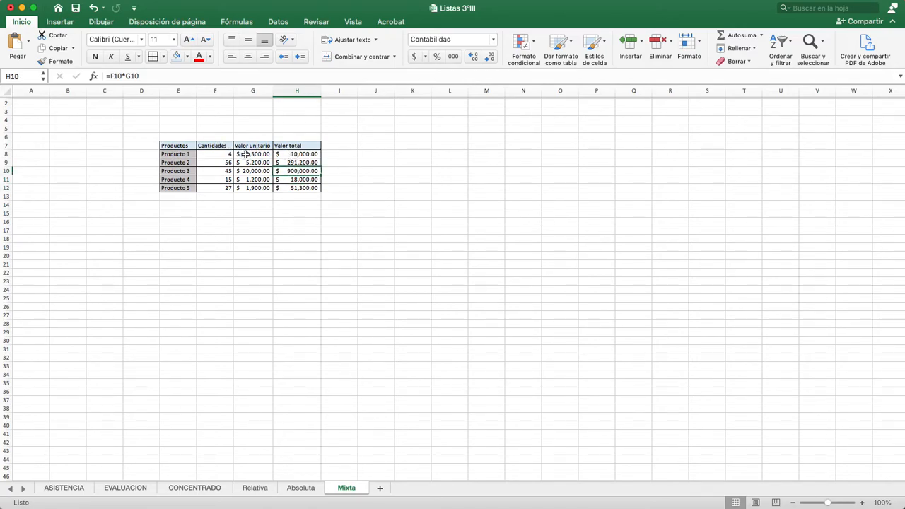
left_click(304, 155)
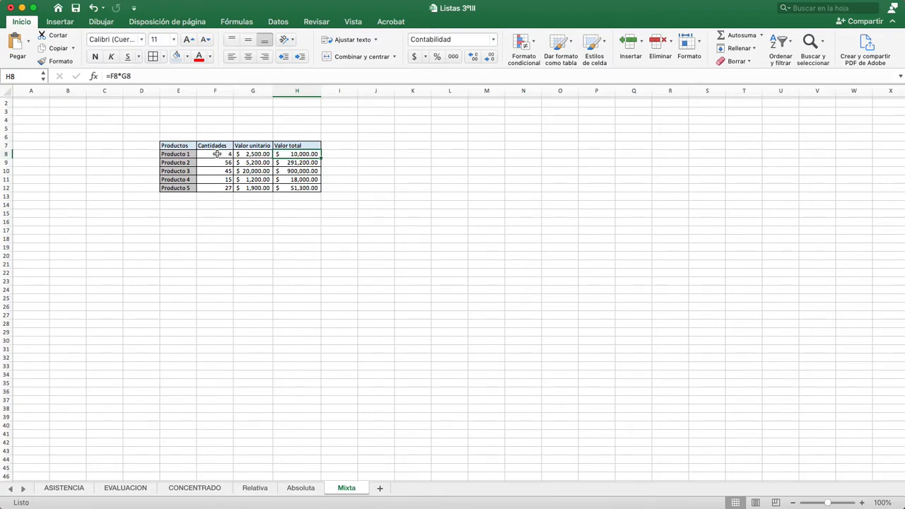
left_click(304, 162)
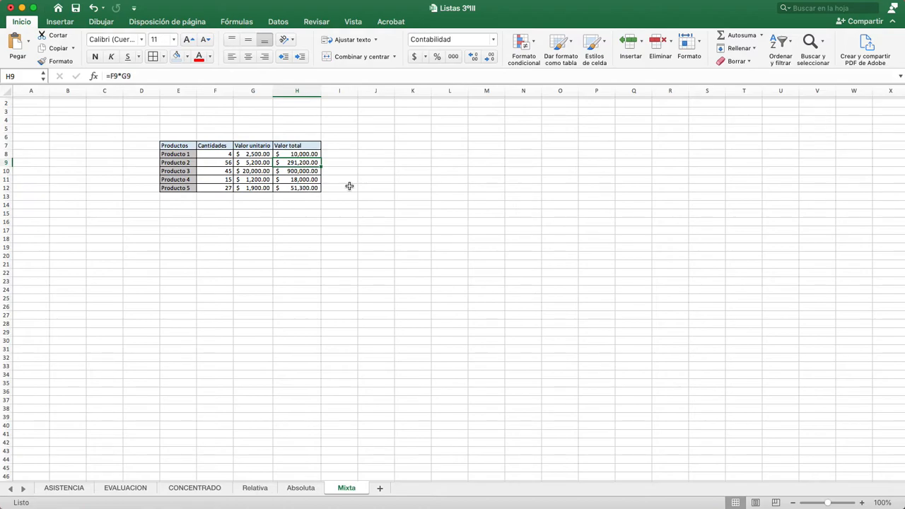
left_click(314, 155)
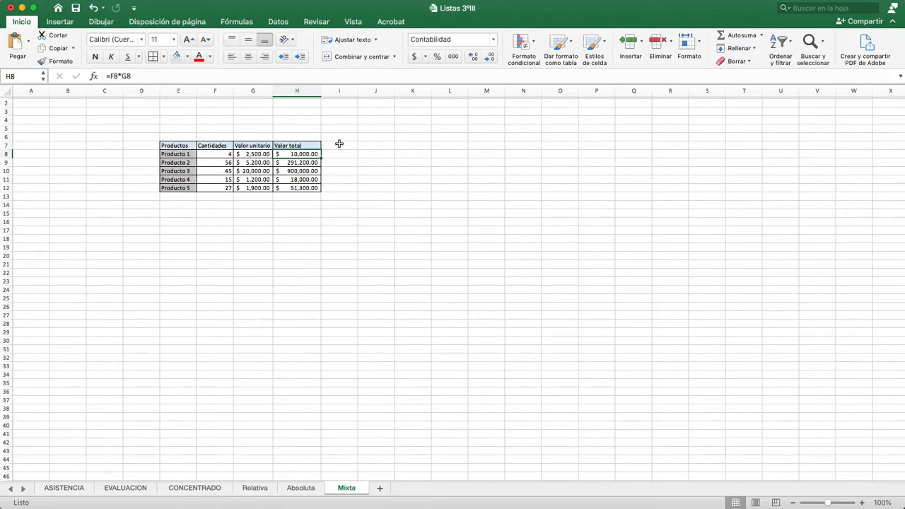
- Copy the product table E7:H12 to the Absoluta sheet starting at E7 and autofit column H there
left_click(176, 152)
left_click(164, 144)
left_click_drag(164, 145, 293, 188)
key("super+c")
left_click(299, 492)
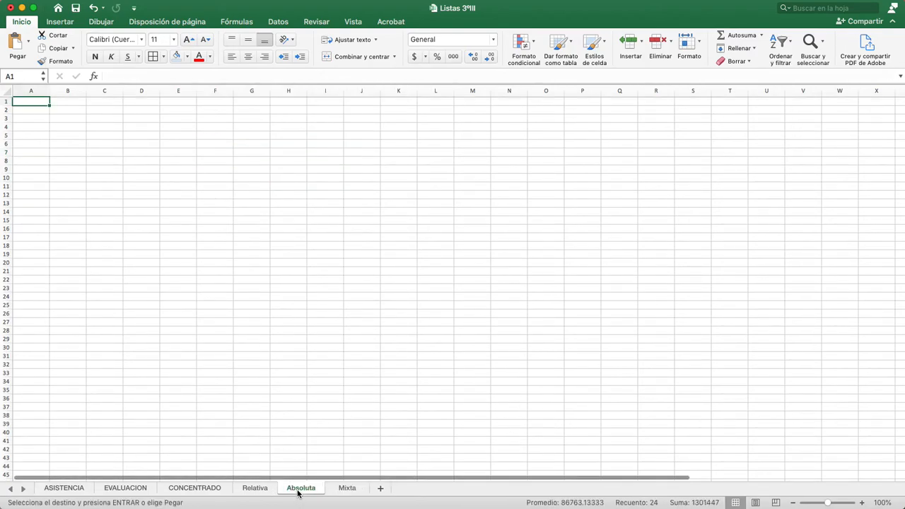
left_click_drag(186, 154, 361, 213)
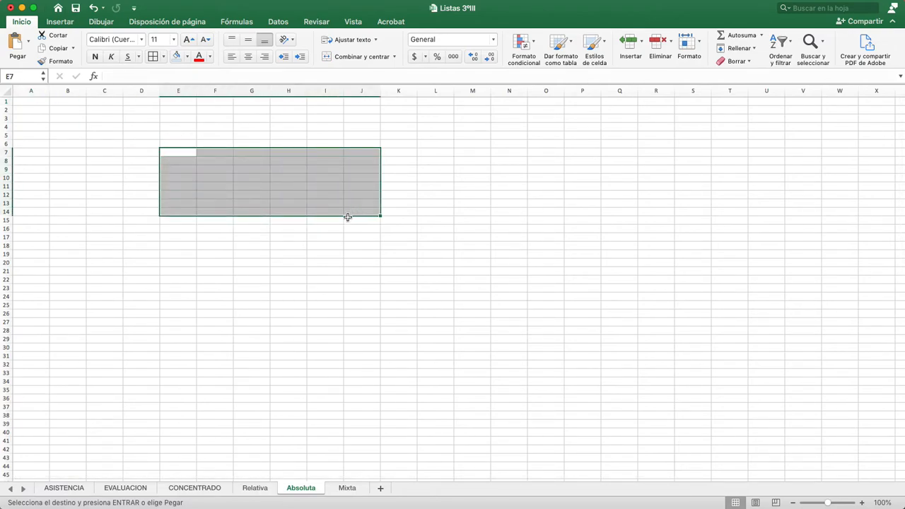
key("super+v")
left_click(252, 229)
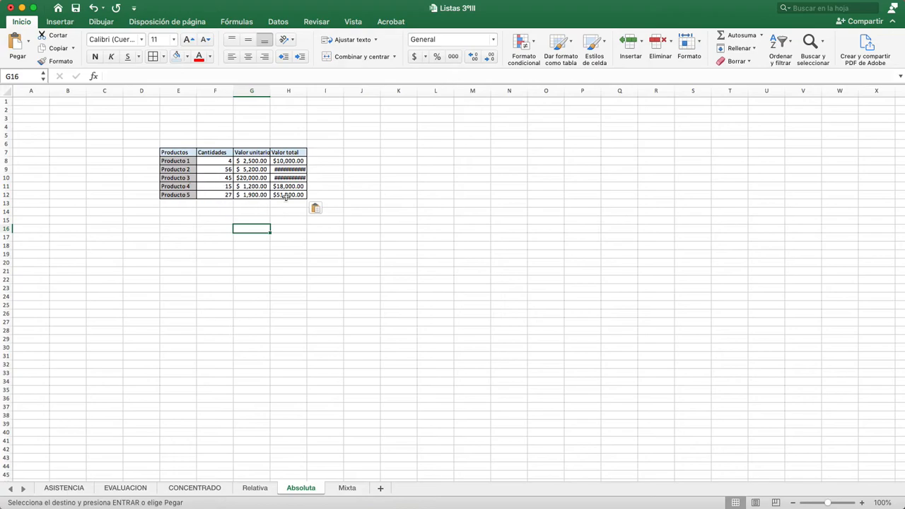
double_click(306, 90)
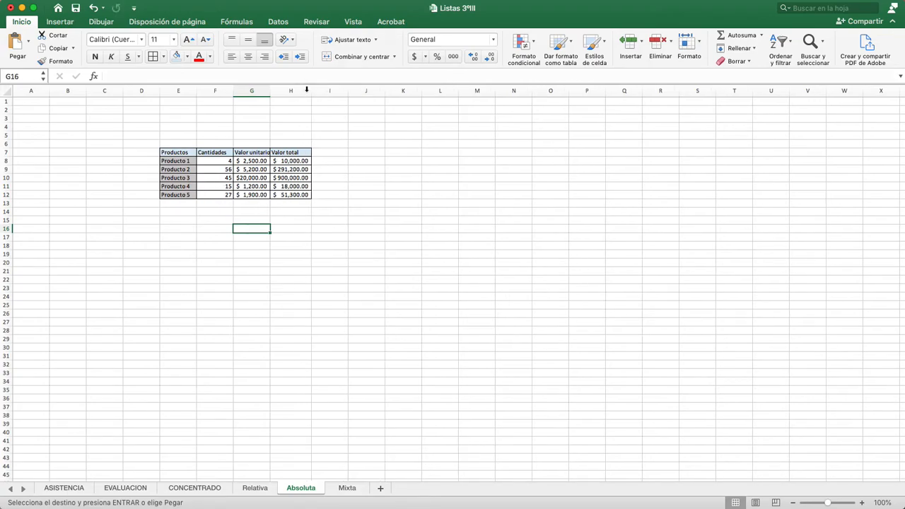
- Add the header Valor total dólares in I7 and a bordered exchange rate entry, tasa de cambio with 21, in E3:F3
left_click(317, 152)
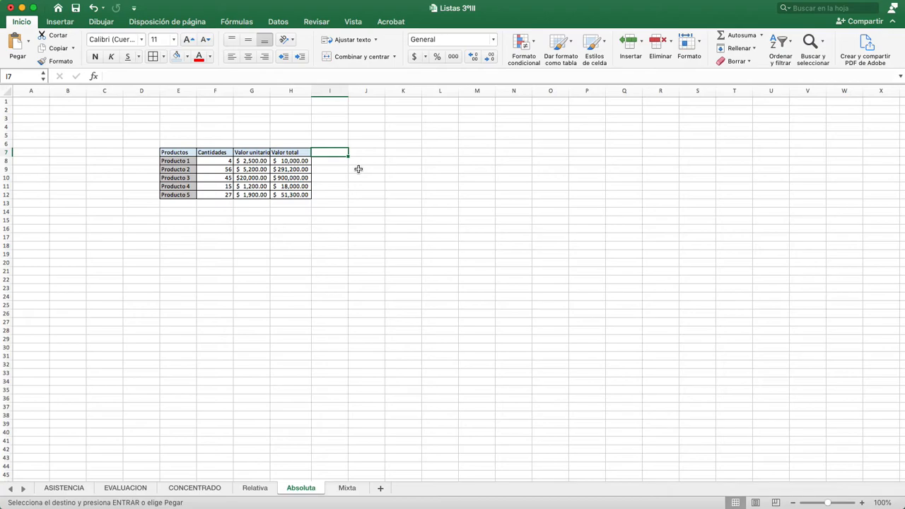
type("Valo")
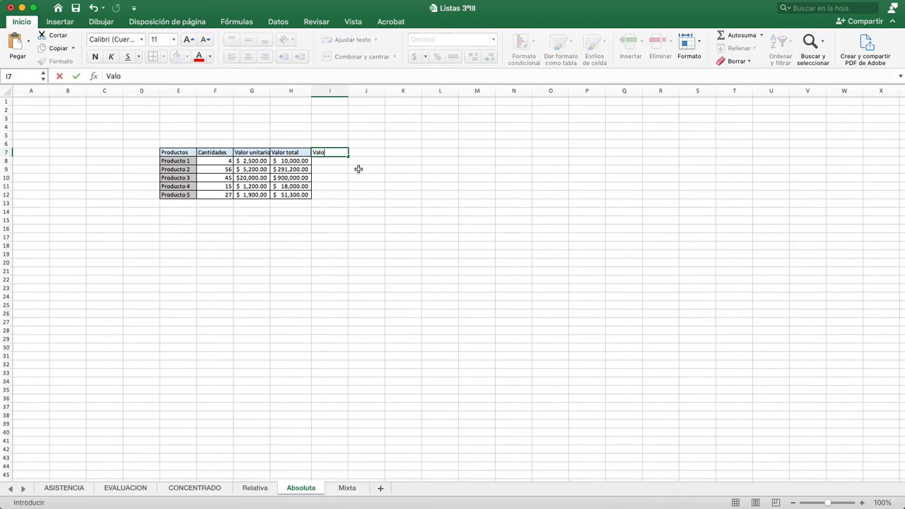
type("r total d")
type("ólares")
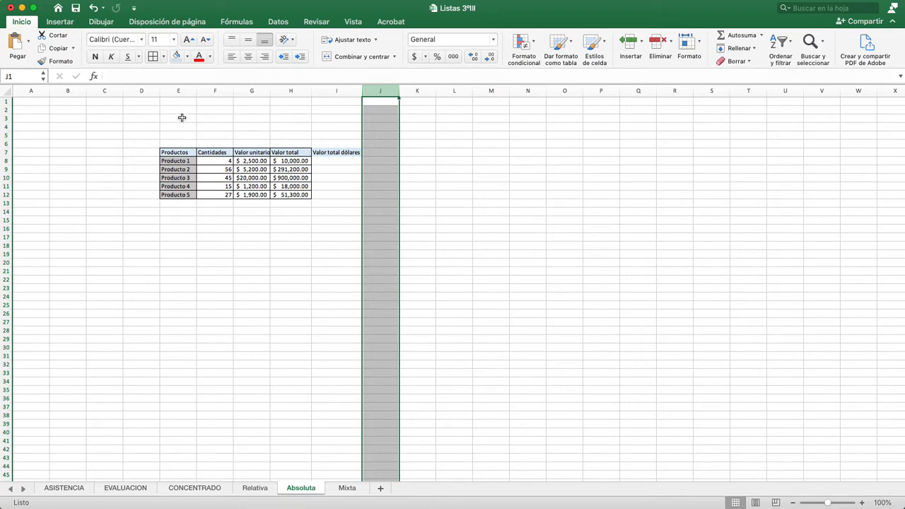
left_click_drag(182, 118, 213, 119)
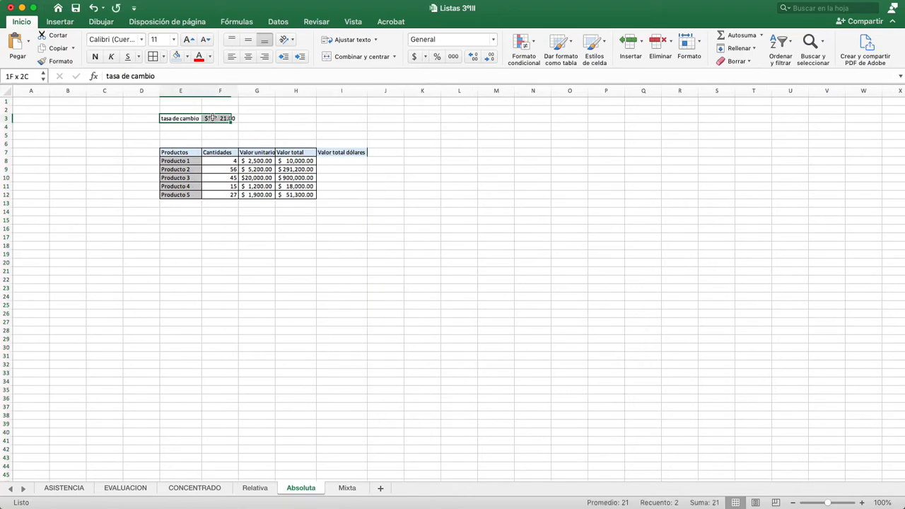
- Enter the formula =H8/F3 in I8 to convert Producto 1's total value to dollars with the exchange rate
left_click(318, 160)
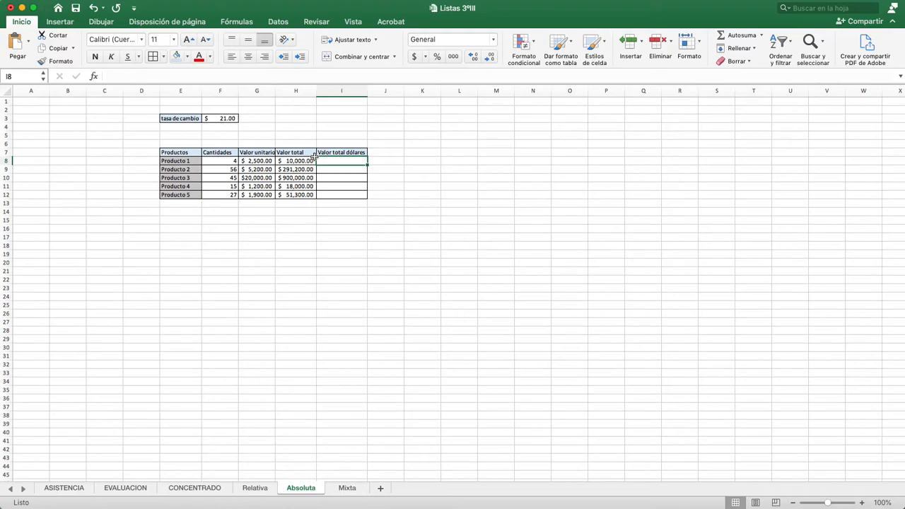
left_click(294, 160)
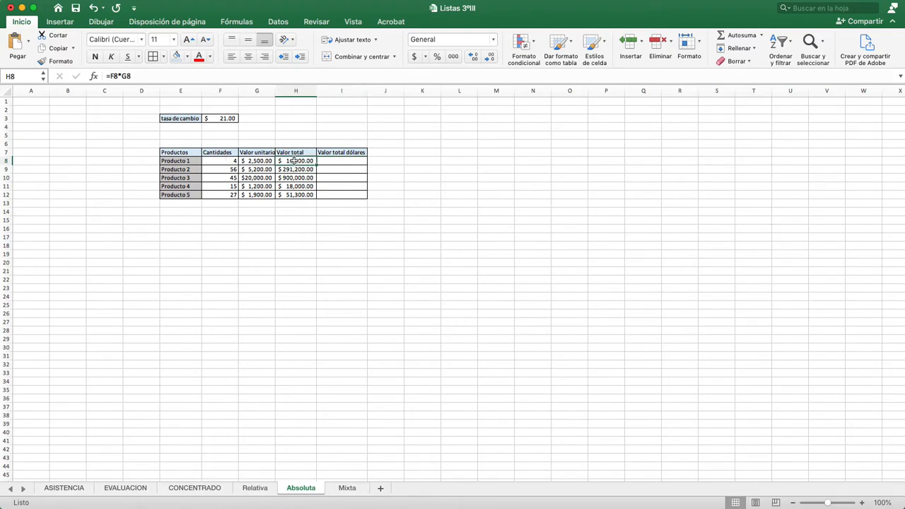
left_click(216, 118)
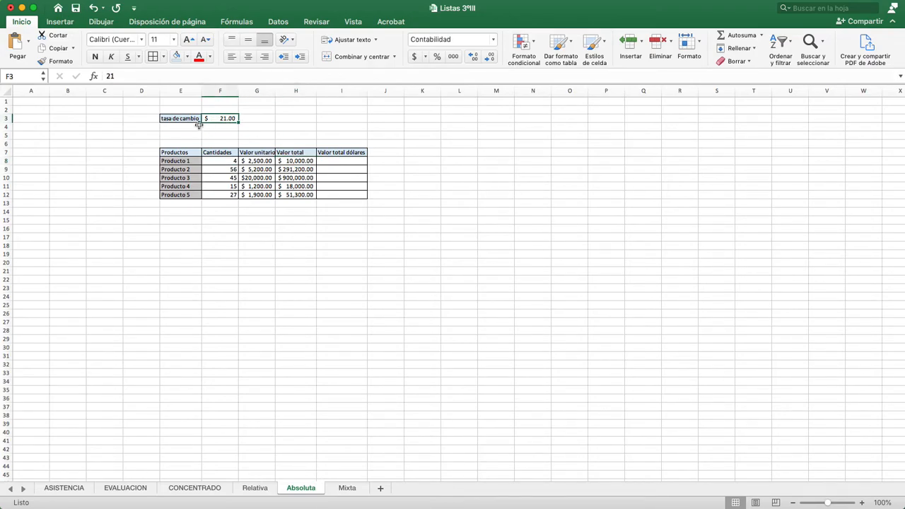
left_click(332, 160)
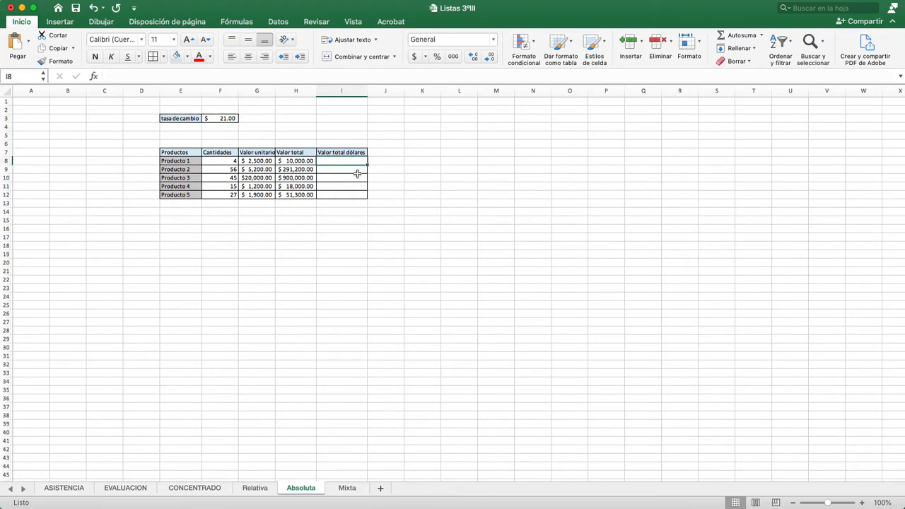
type("=")
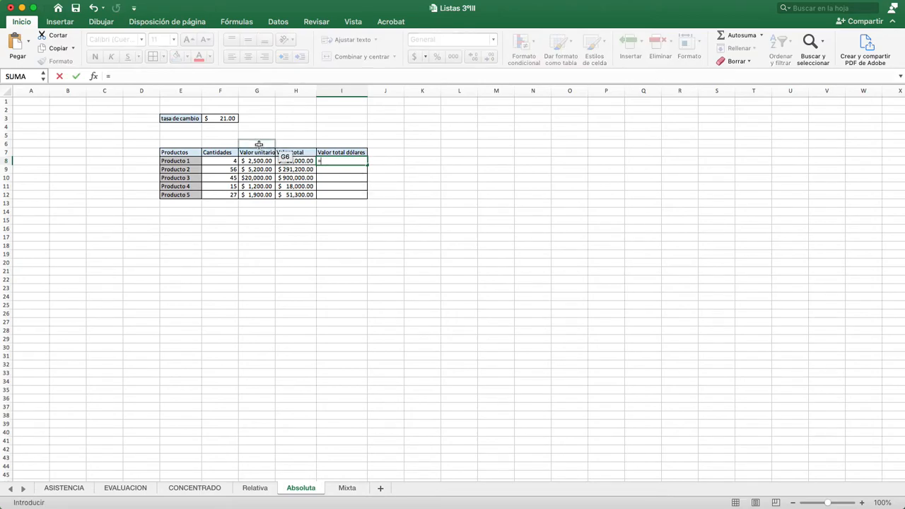
left_click(296, 162)
type("/")
left_click(220, 118)
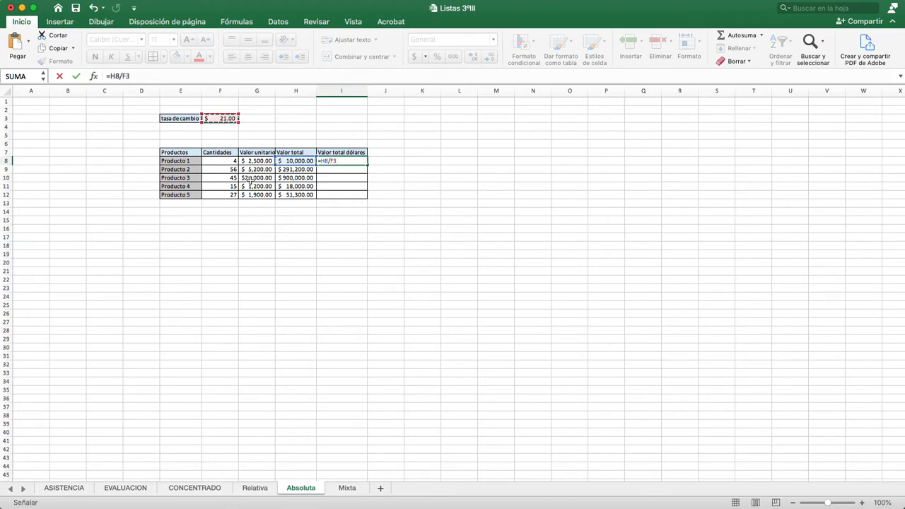
key("Return")
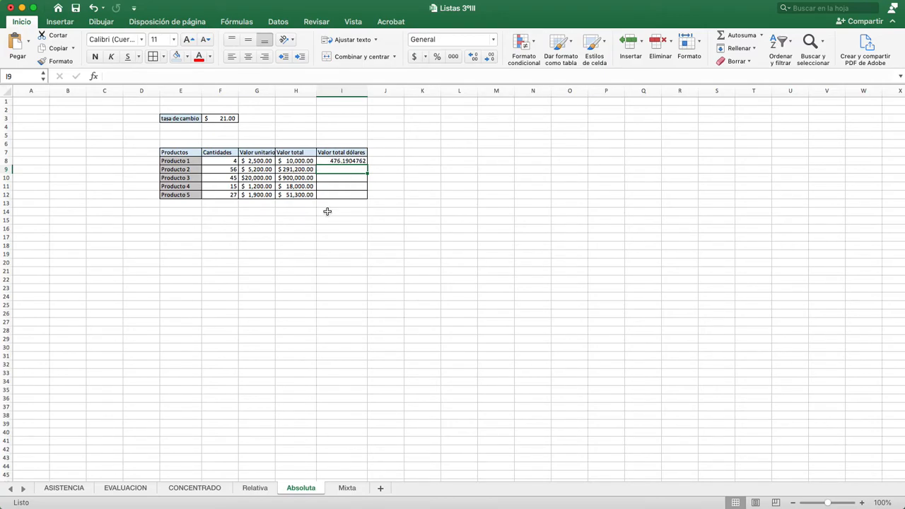
- Format the Valor total dólares cells I8:I12 to show two decimal places
left_click_drag(338, 161, 328, 194)
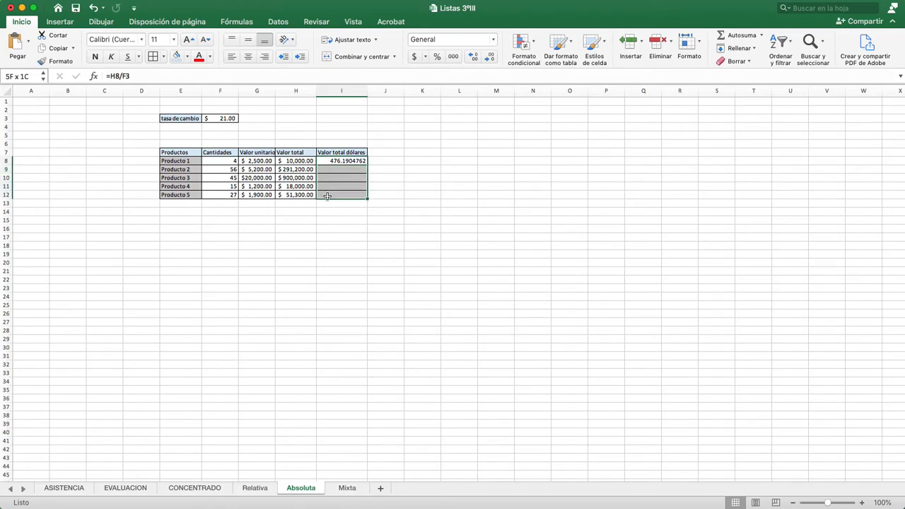
left_click(489, 58)
left_click(489, 58)
left_click(488, 59)
left_click(489, 59)
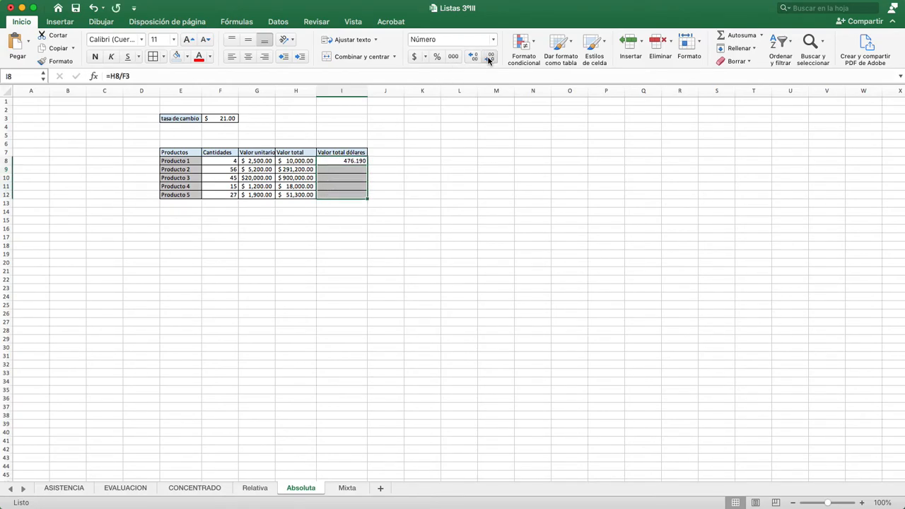
left_click(489, 59)
- Try to fill the relative formula from I8 down to I12, and check the references in I8 and I9
left_click(358, 161)
left_click_drag(367, 167, 365, 200)
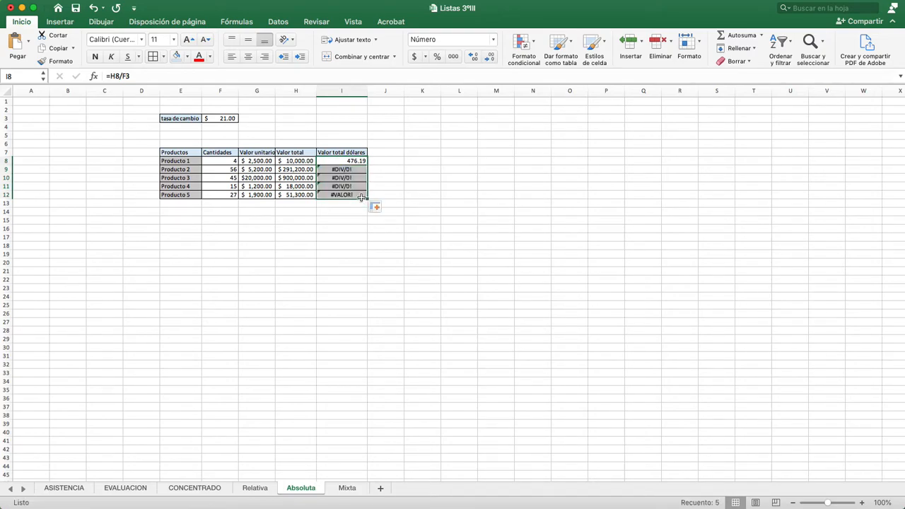
left_click(381, 176)
left_click(353, 162)
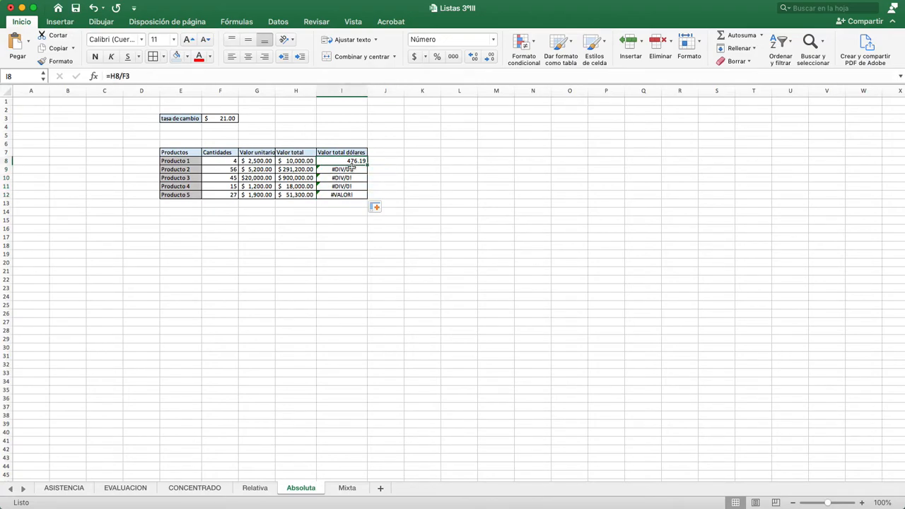
left_click(353, 170)
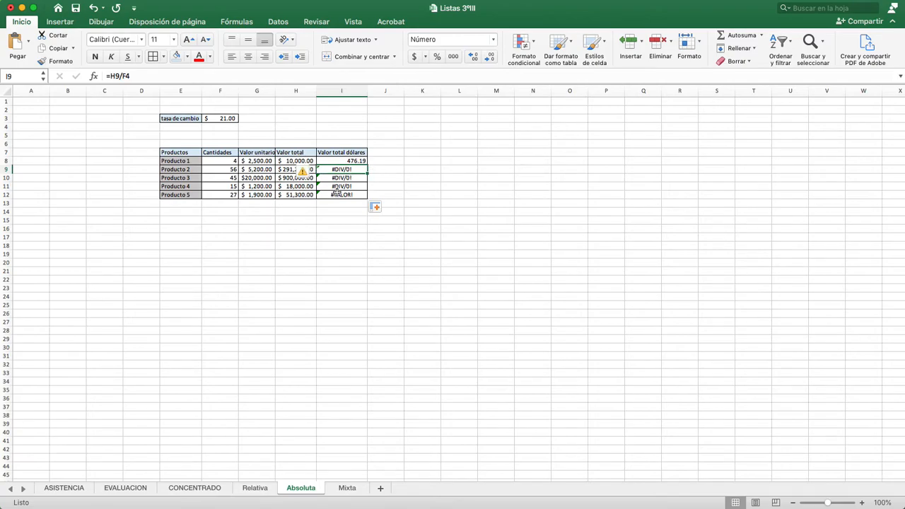
- Clear the copied formulas from I9:I12
left_click_drag(347, 196, 344, 171)
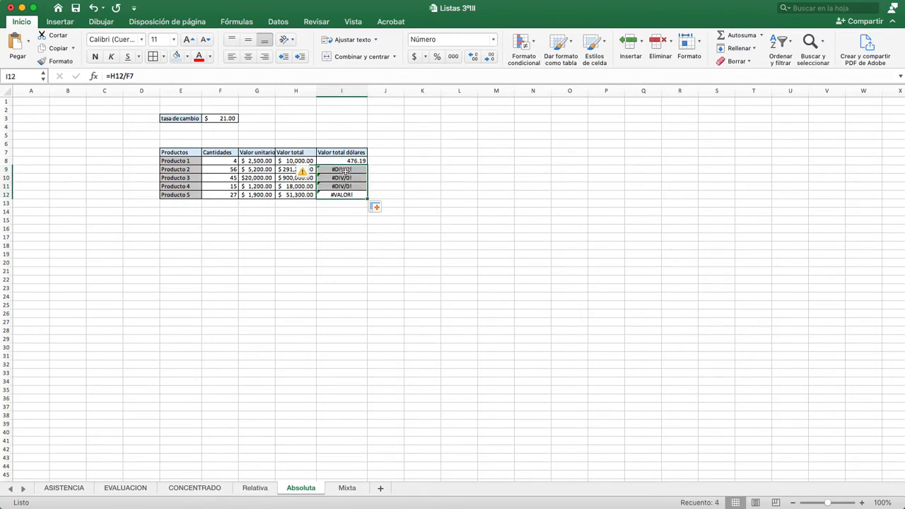
key("BackSpace")
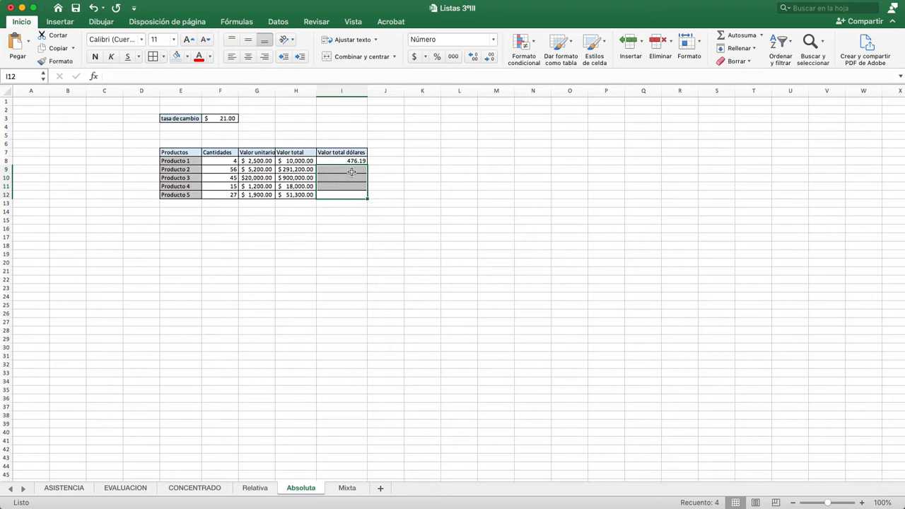
left_click(402, 186)
- Enter the formula =H9/F3 in I9 to convert Producto 2's total individually
left_click(358, 172)
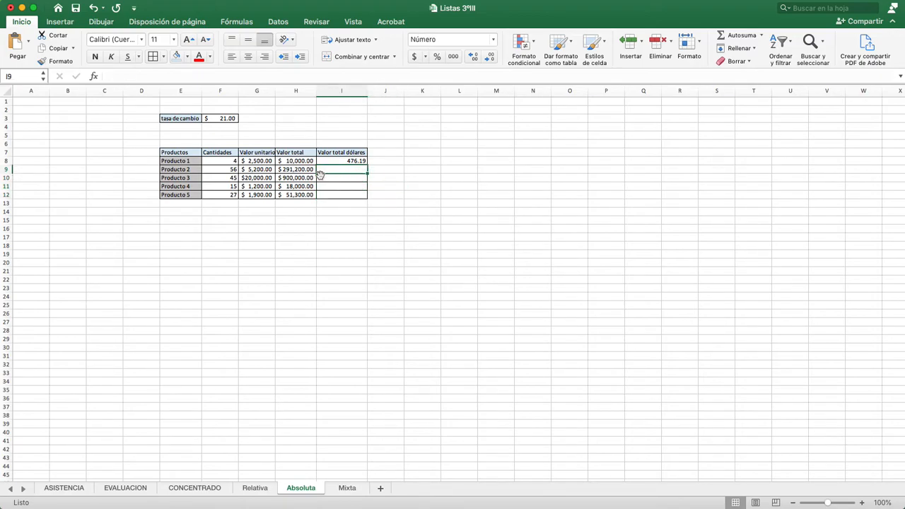
type("=")
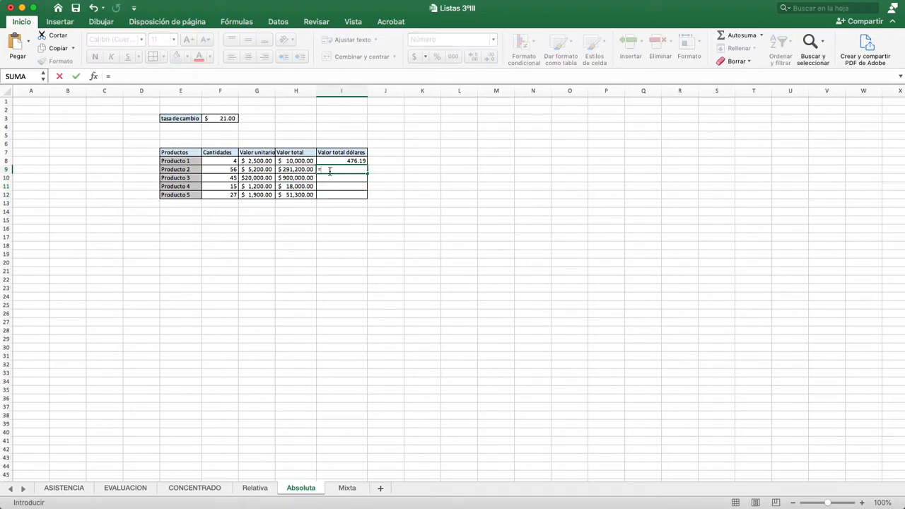
left_click(303, 170)
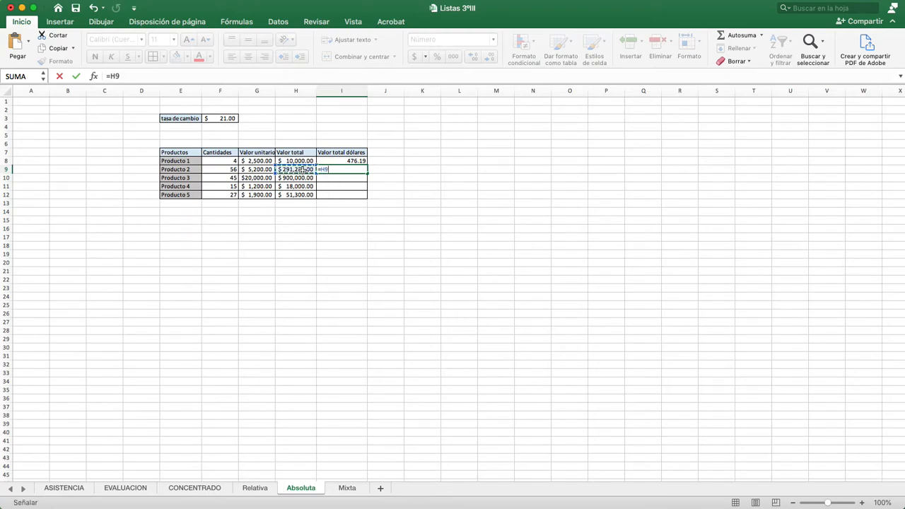
type("/")
left_click(214, 118)
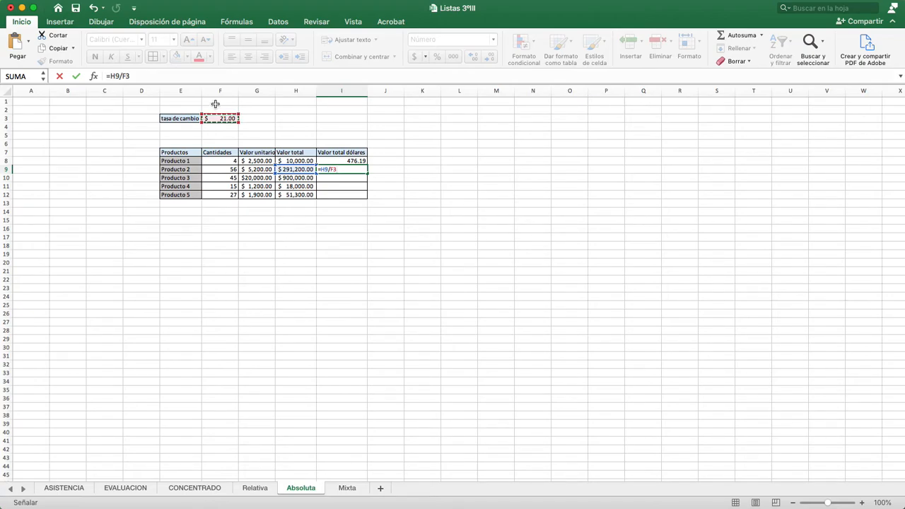
key("Return")
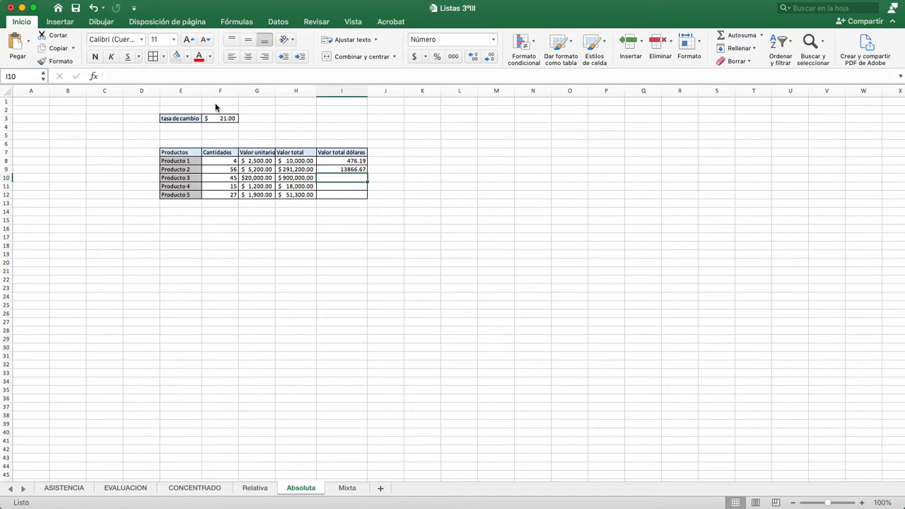
- Make the exchange rate reference in I8 absolute so the formula reads =H8/$F$3
left_click(422, 219)
left_click(339, 159)
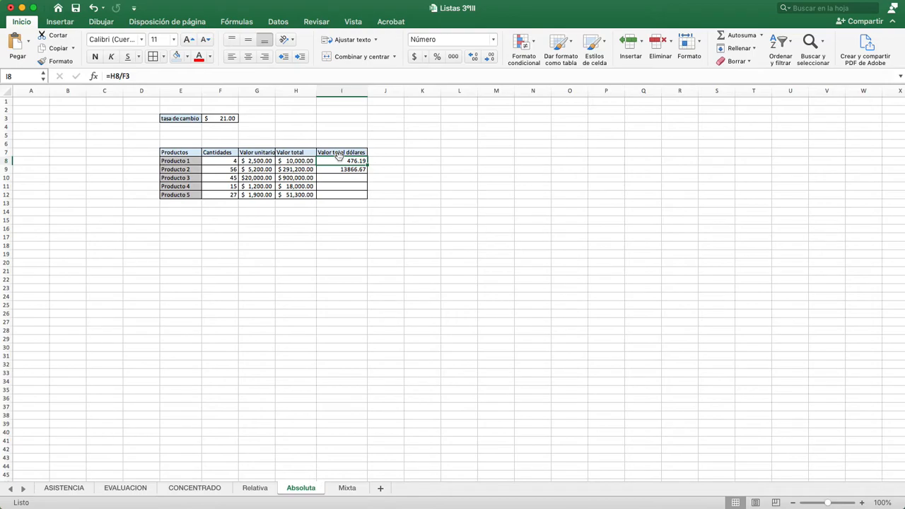
left_click(222, 120)
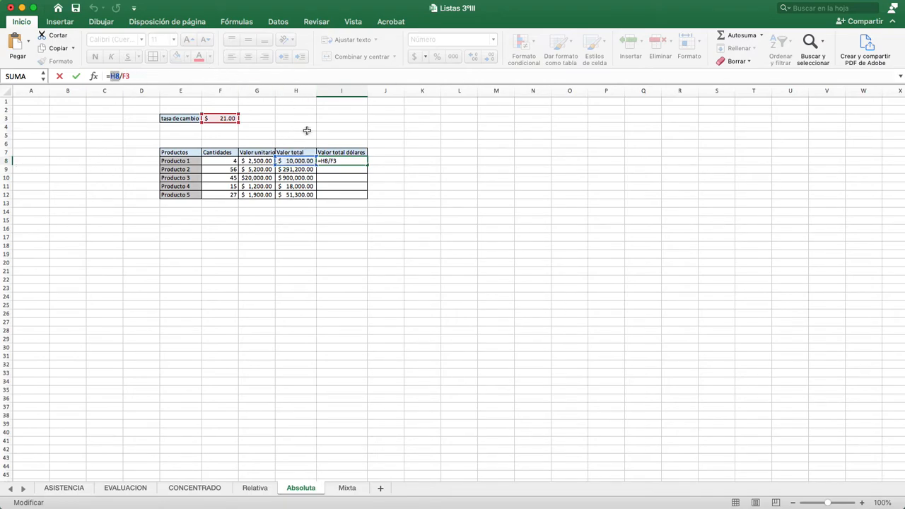
left_click(337, 162)
left_click(128, 76)
type("$F")
type("$")
key("Return")
- Fill the absolute-reference formula from I8 down through I12
left_click(362, 162)
left_click_drag(367, 163, 364, 197)
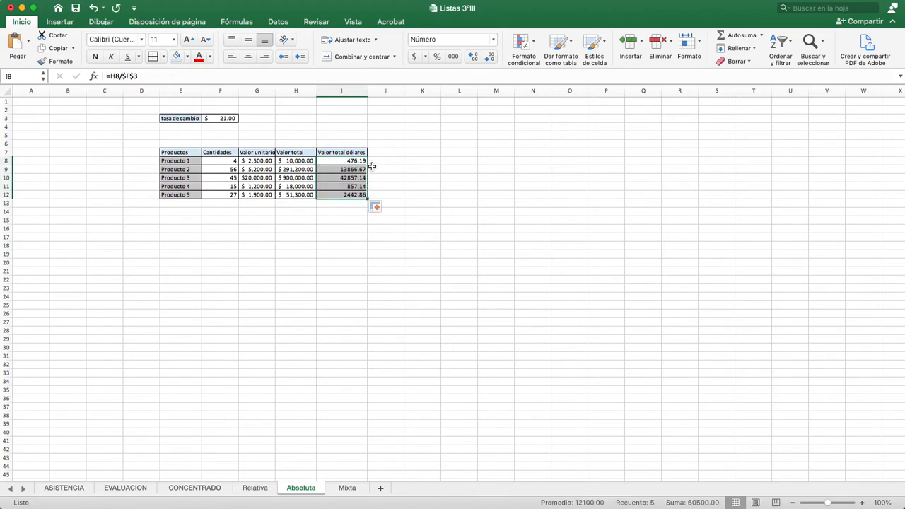
left_click(399, 169)
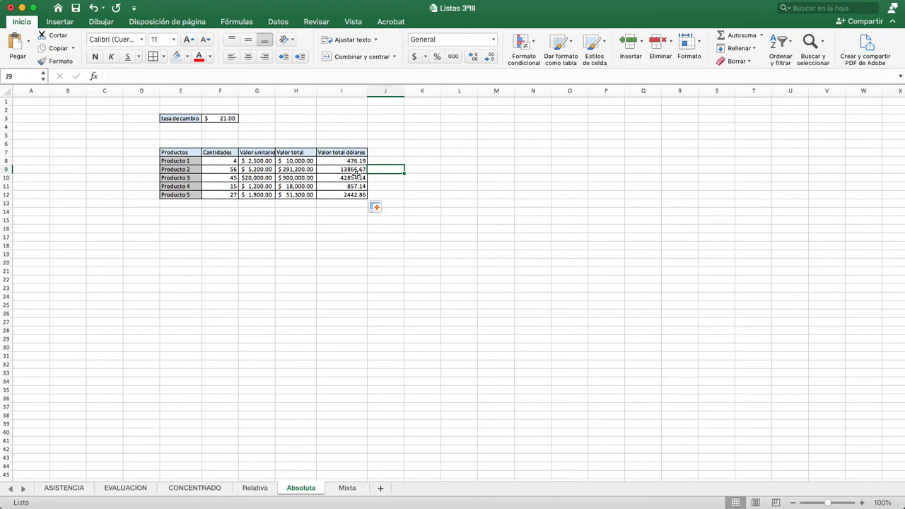
- Examine the dollar formulas in I8:I12, comparing the relative column H reference with the fixed $F$3 reference
left_click(355, 161)
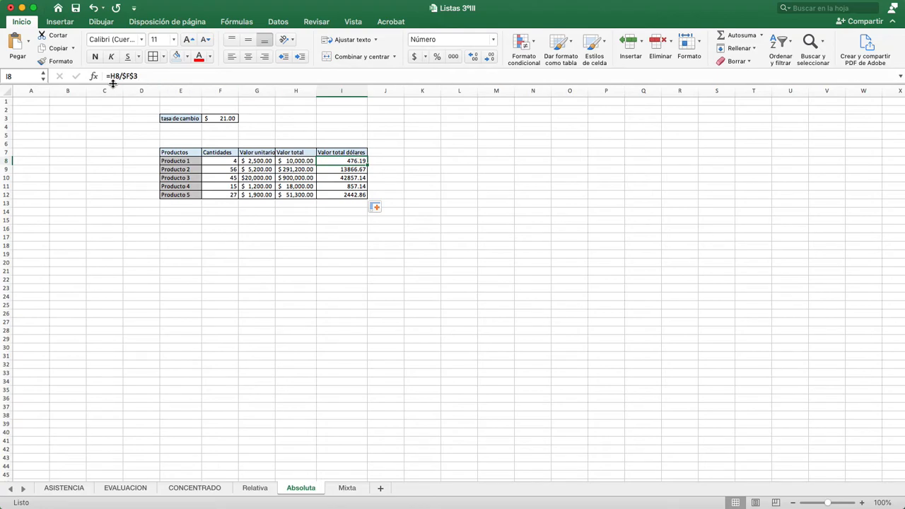
left_click_drag(141, 74, 125, 76)
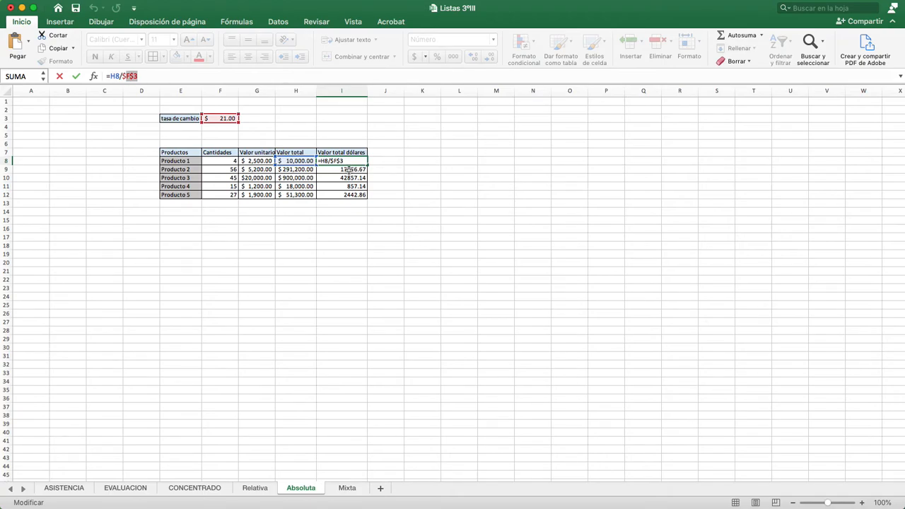
key("Return")
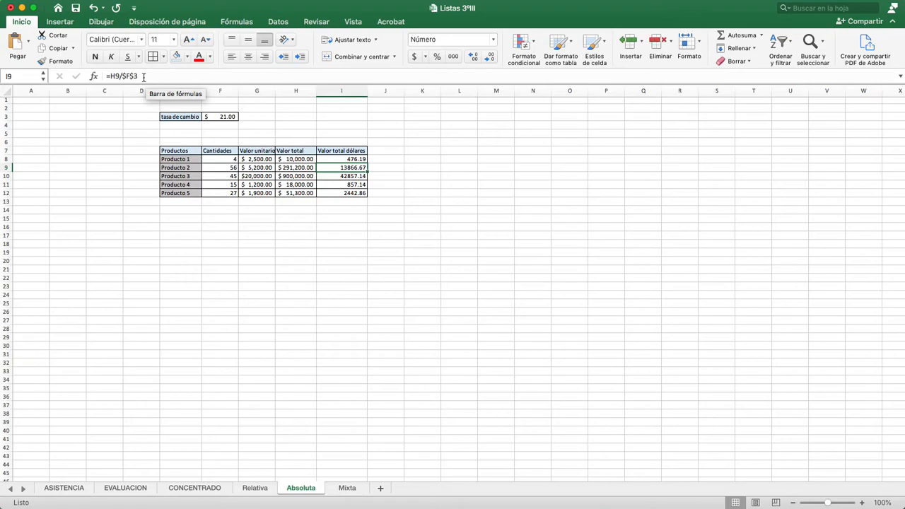
left_click_drag(139, 77, 123, 79)
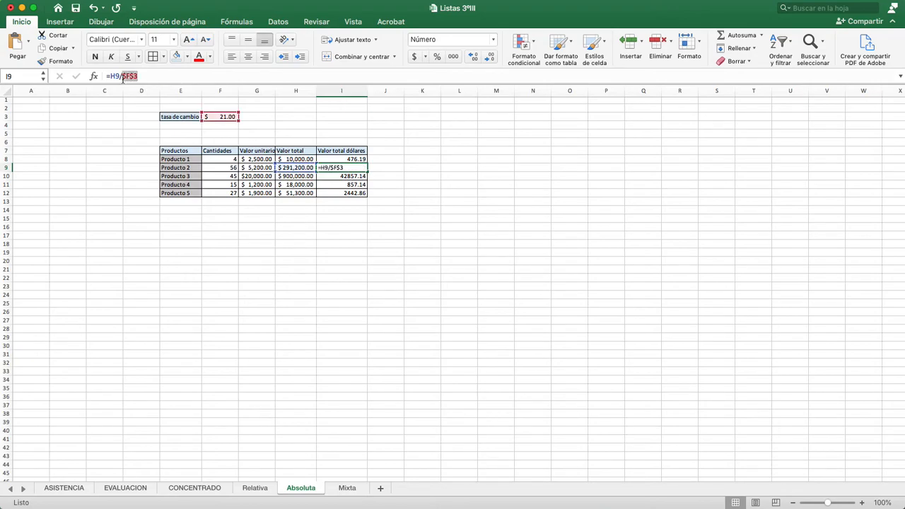
left_click(109, 75)
left_click_drag(109, 76, 122, 76)
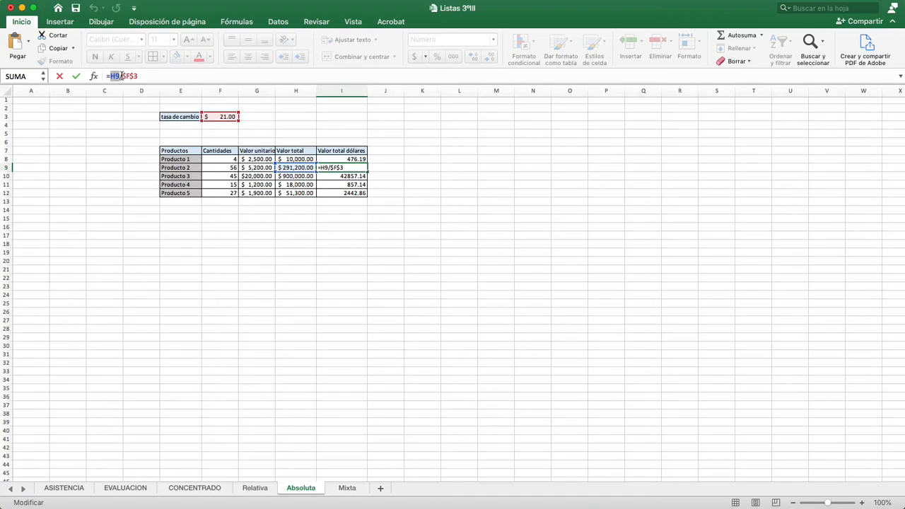
left_click(343, 177)
left_click(338, 186)
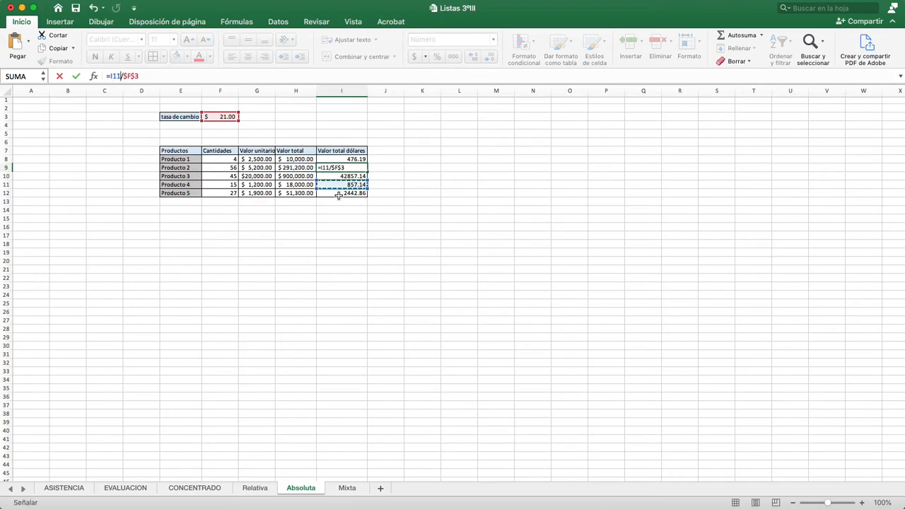
key("Escape")
left_click(346, 177)
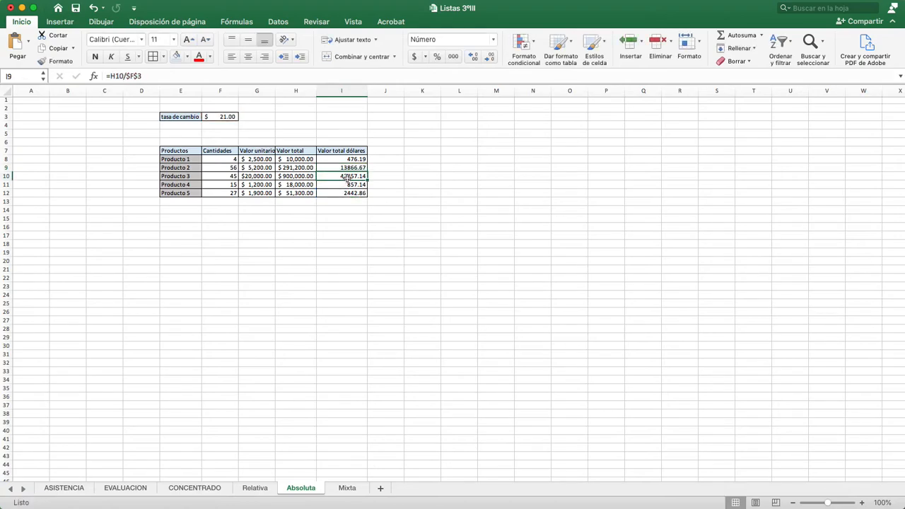
left_click(345, 185)
left_click(344, 193)
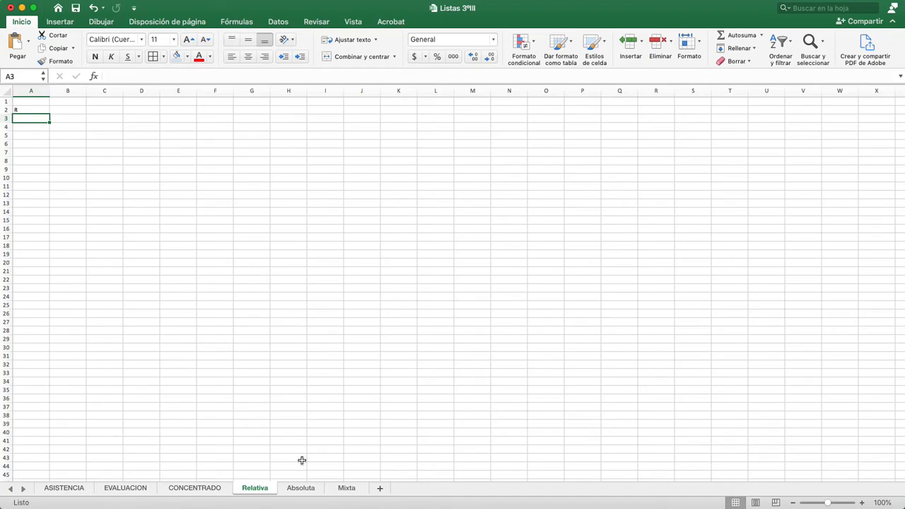
- Return to the Absoluta sheet and review the exchange rate cell F3 used by the dollar formulas
scroll(365, 301, "left", 1)
scroll(277, 295, "up", 1)
left_click(312, 491)
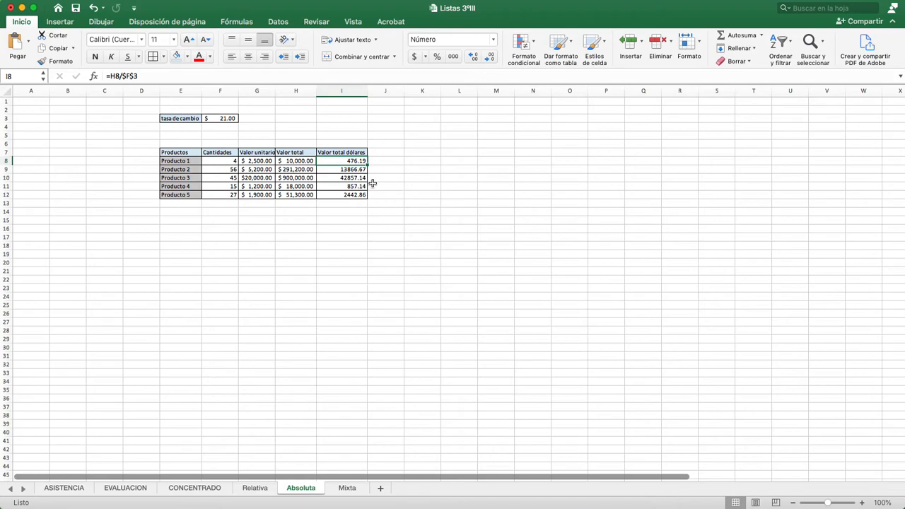
left_click(233, 122)
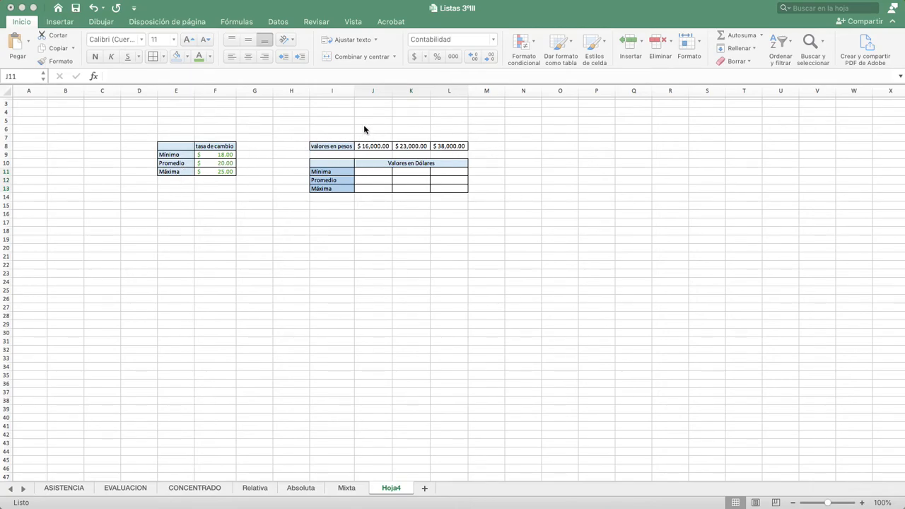
- Review the peso amounts in J8:L8 and the empty dollar cells J11:J13 for the minimum, average and maximum rates
left_click(379, 146)
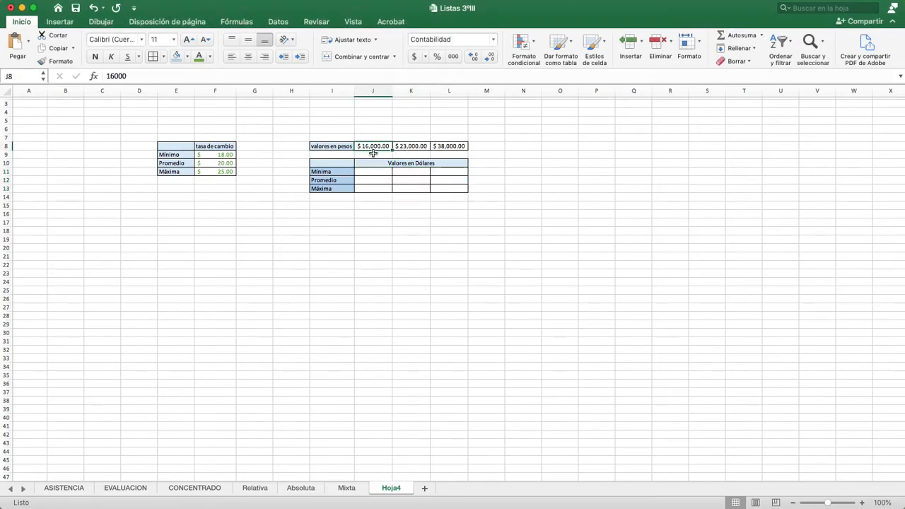
left_click(417, 148)
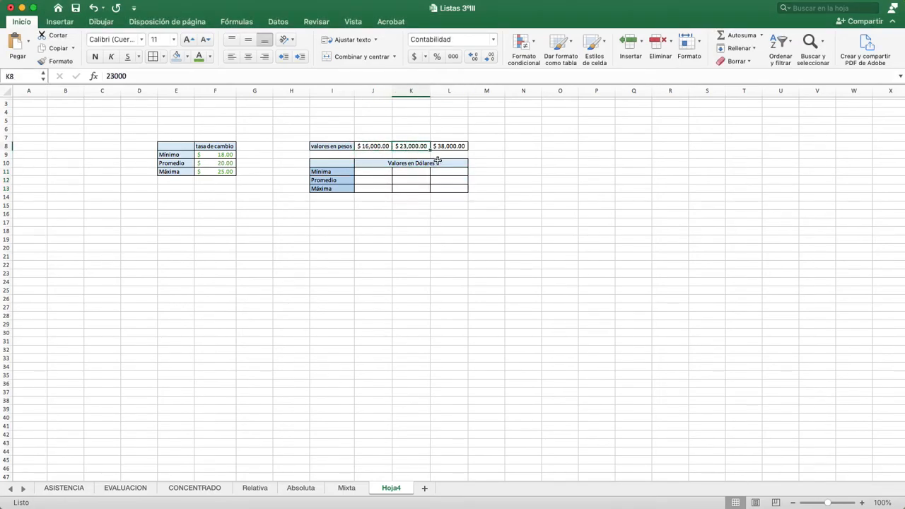
left_click(444, 149)
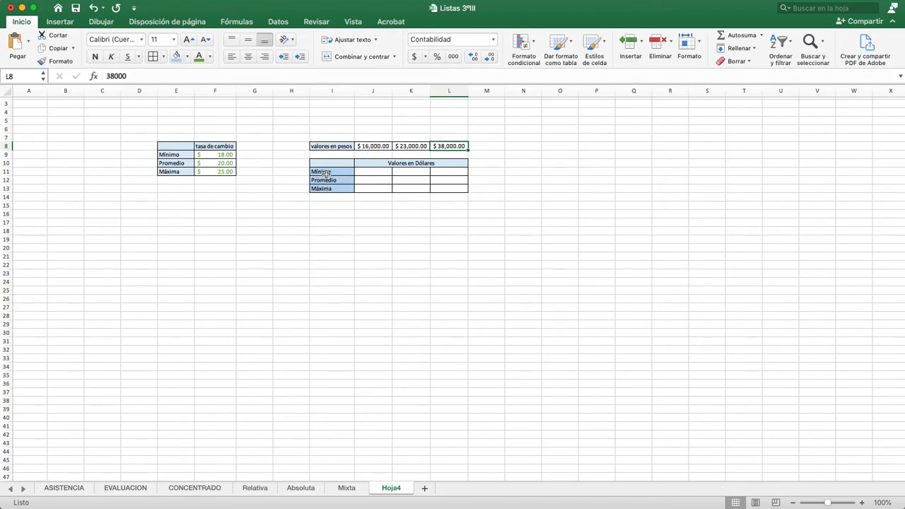
left_click(373, 147)
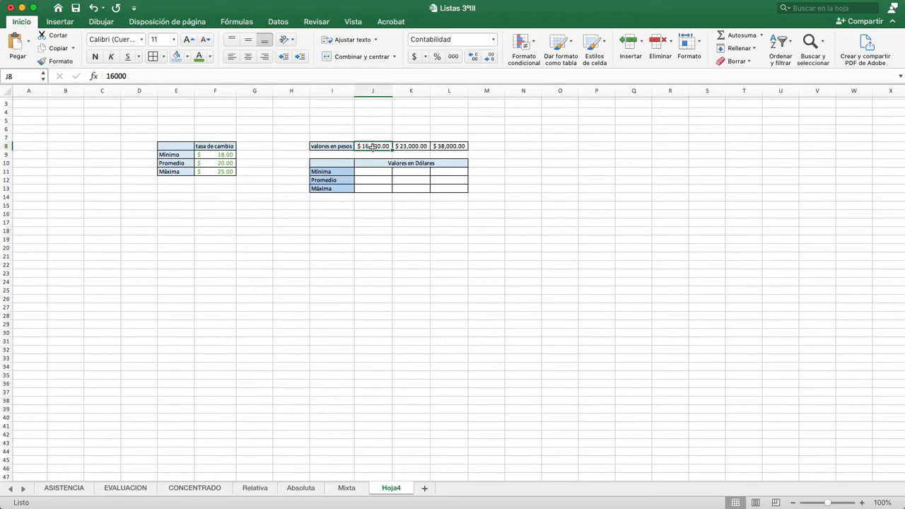
left_click(372, 171)
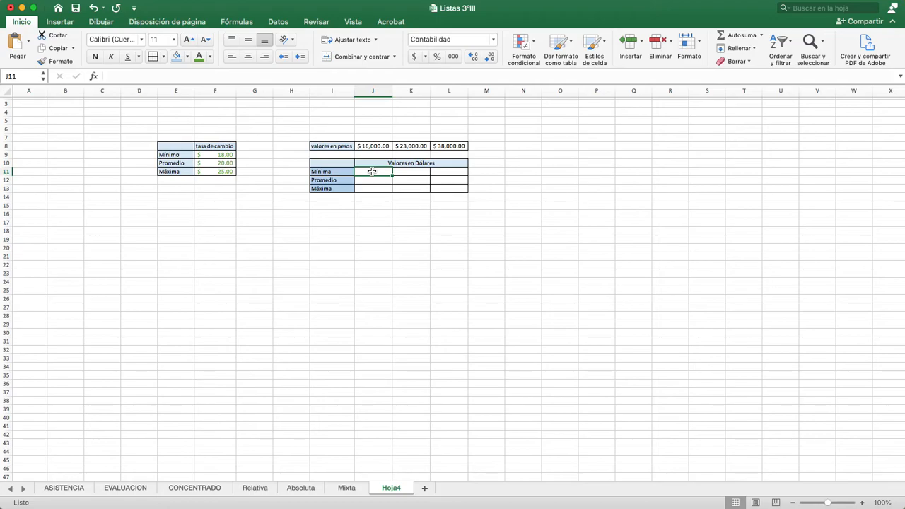
left_click(373, 180)
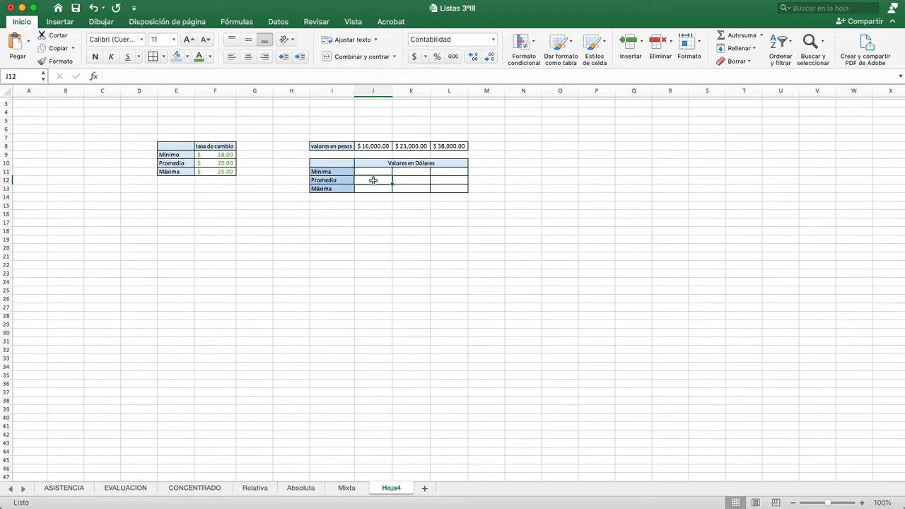
left_click(376, 190)
- Enter the formula =J8/F9 in J11 to convert the first peso amount at the minimum exchange rate
left_click(366, 174)
type("=")
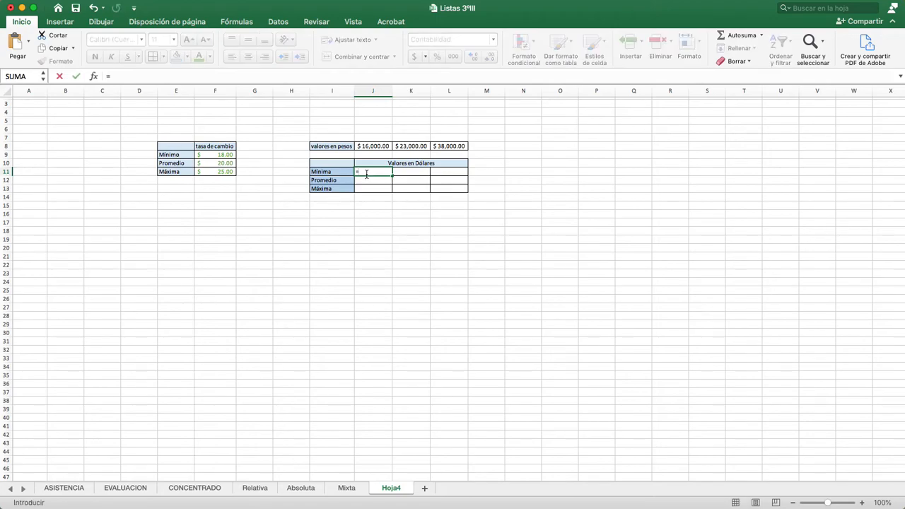
left_click(375, 146)
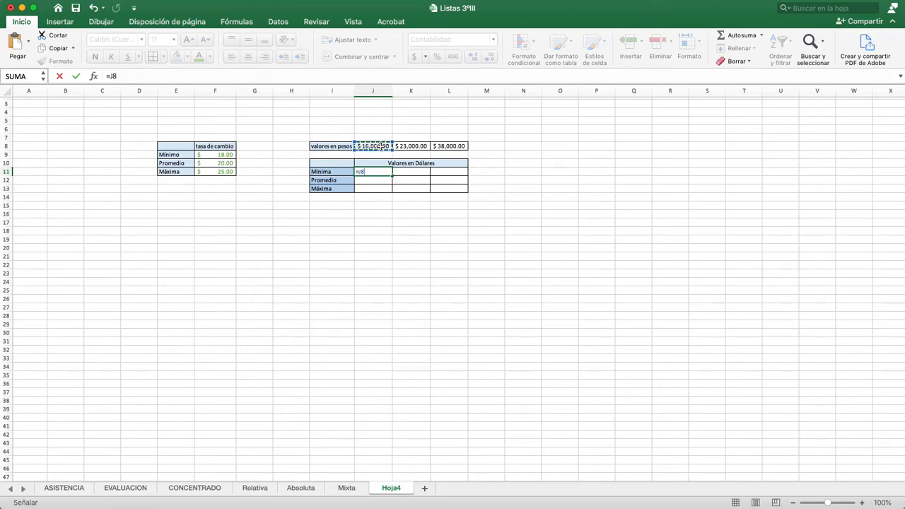
type("7")
key("BackSpace")
left_click(215, 155)
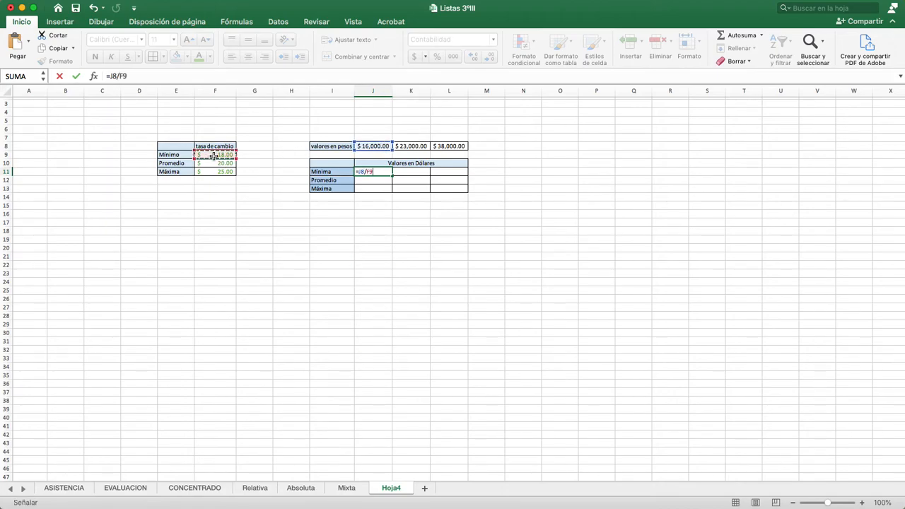
key("Return")
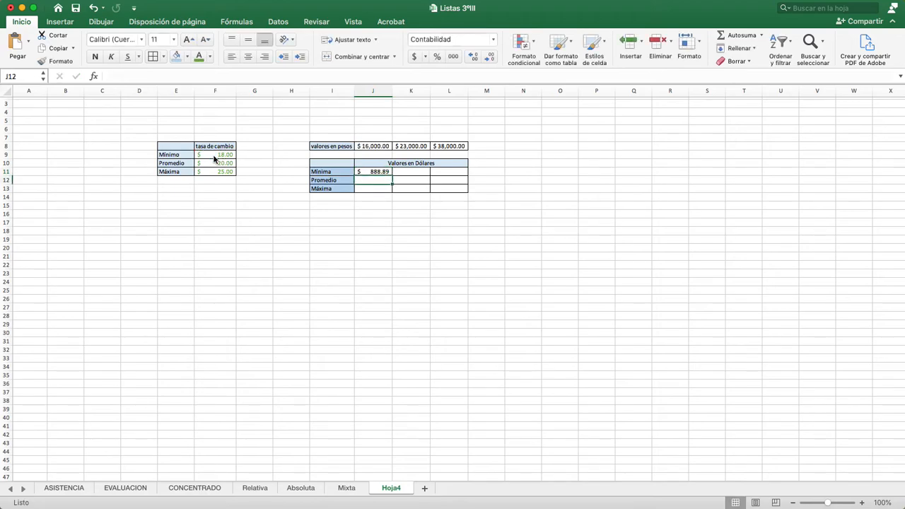
- Examine the J11 formula against columns J to L and row 8 to determine which part of the peso reference must stay fixed
left_click(372, 171)
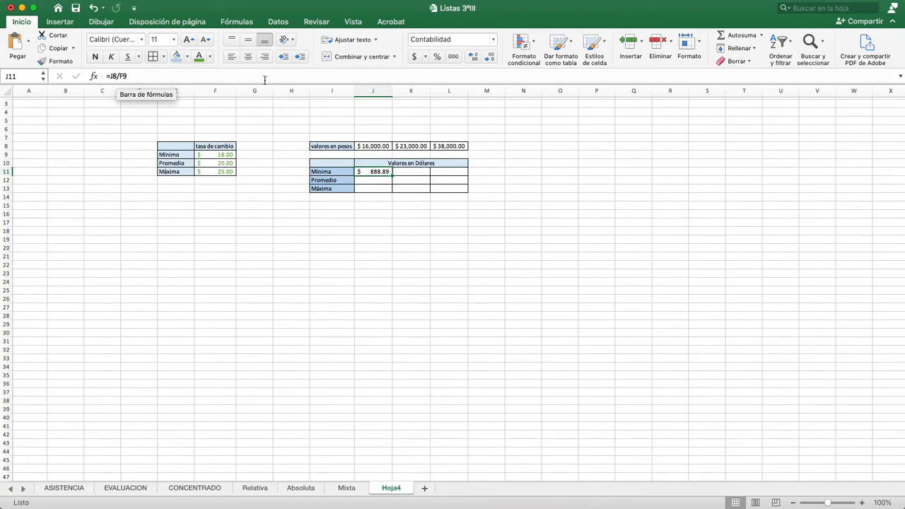
left_click(373, 90)
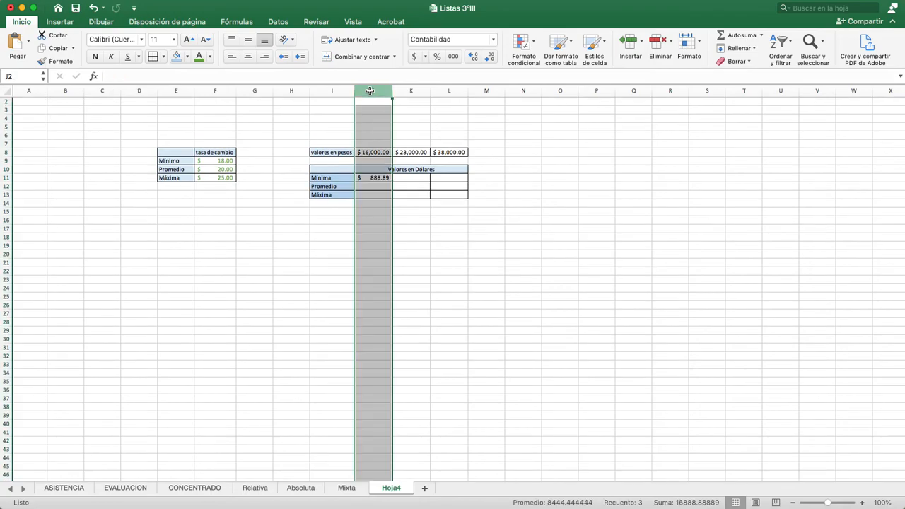
left_click(363, 154)
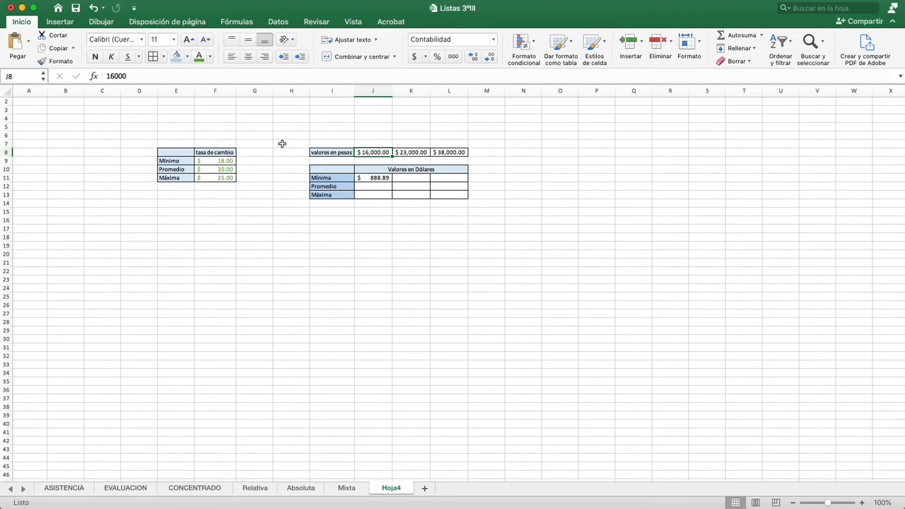
left_click(373, 91)
left_click(411, 90)
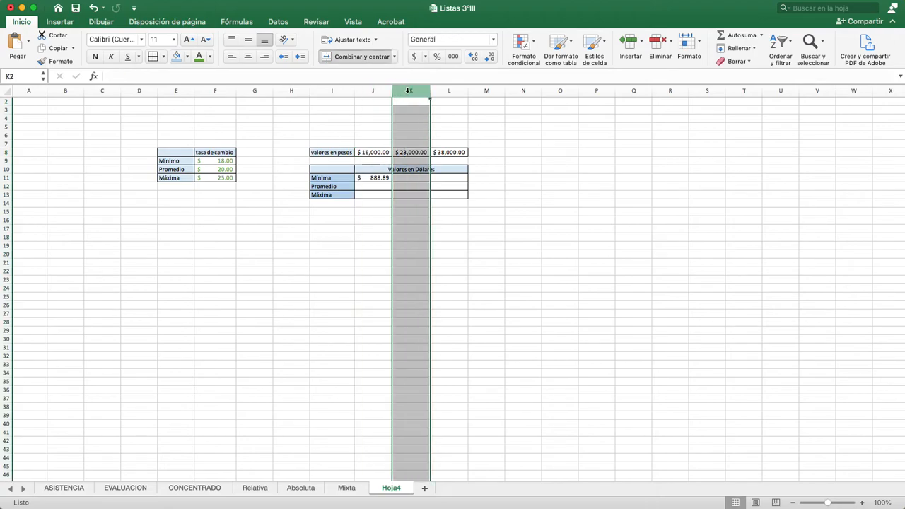
left_click(443, 90)
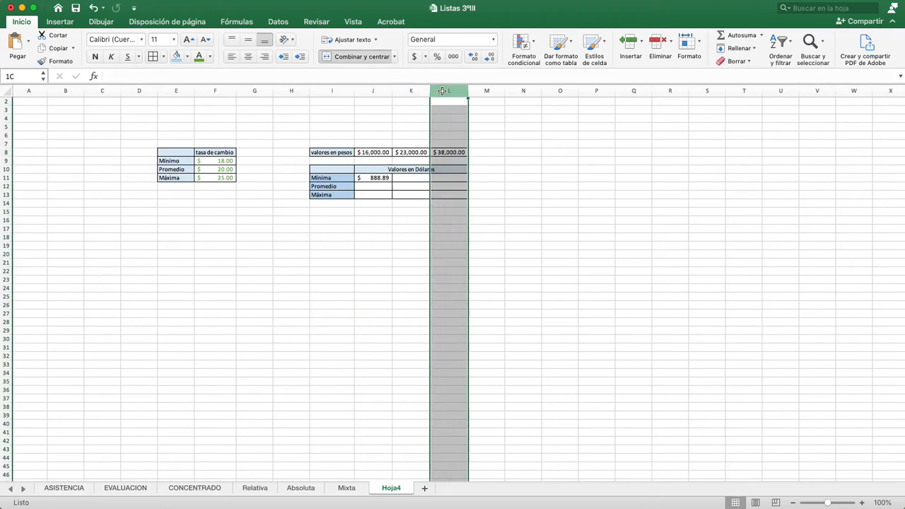
left_click(8, 152)
left_click(6, 156)
left_click(7, 161)
left_click(6, 168)
left_click(7, 174)
left_click(7, 181)
left_click(7, 162)
left_click(10, 153)
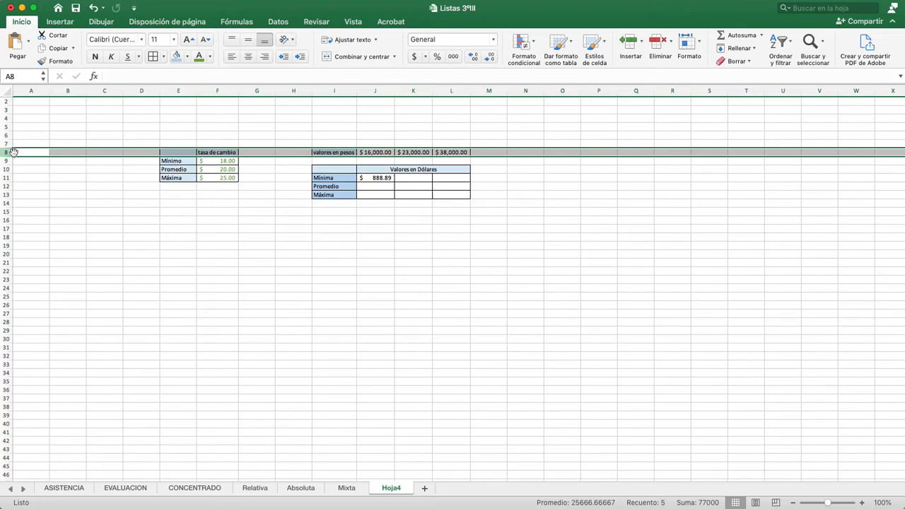
- Fix only the row of the peso reference in J11 so the formula reads =J$8/F9
left_click(369, 178)
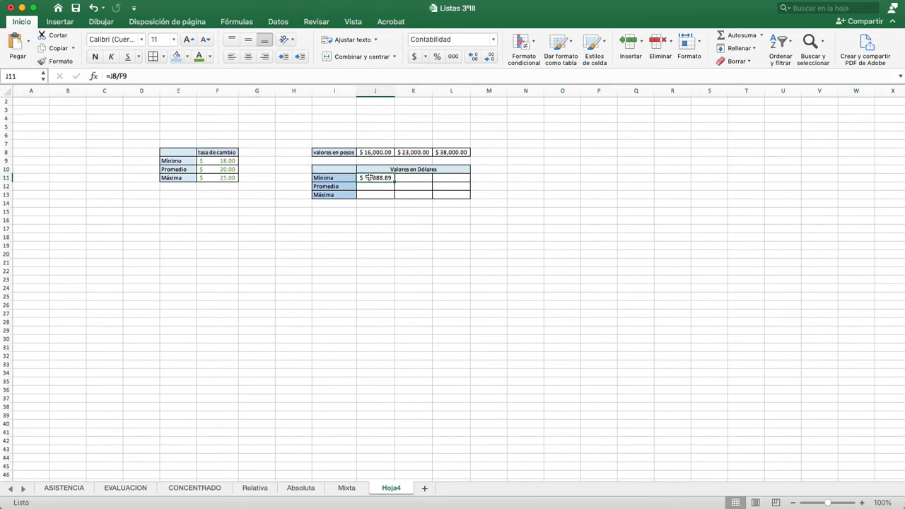
left_click(111, 76)
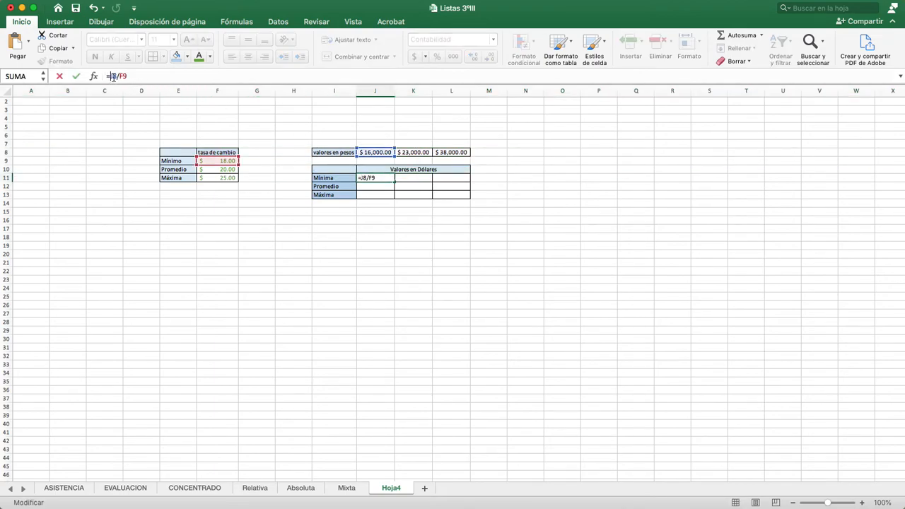
type("$")
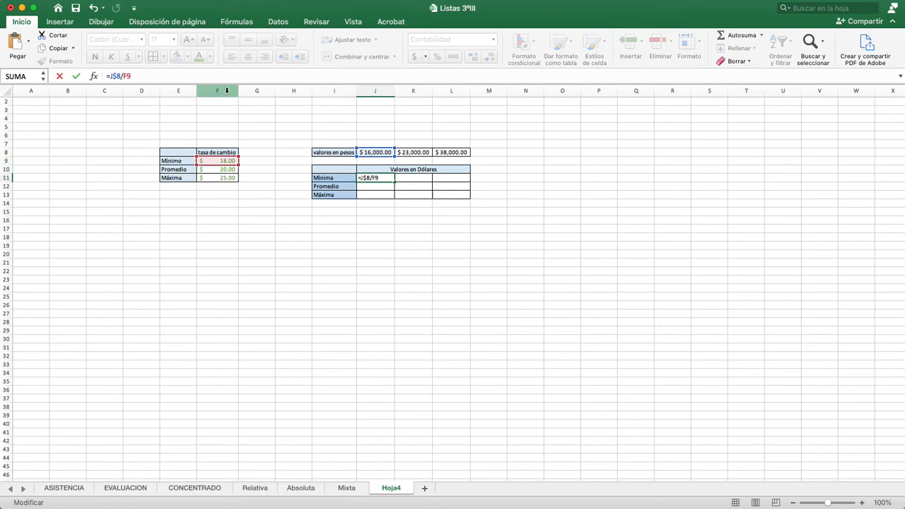
left_click(226, 90)
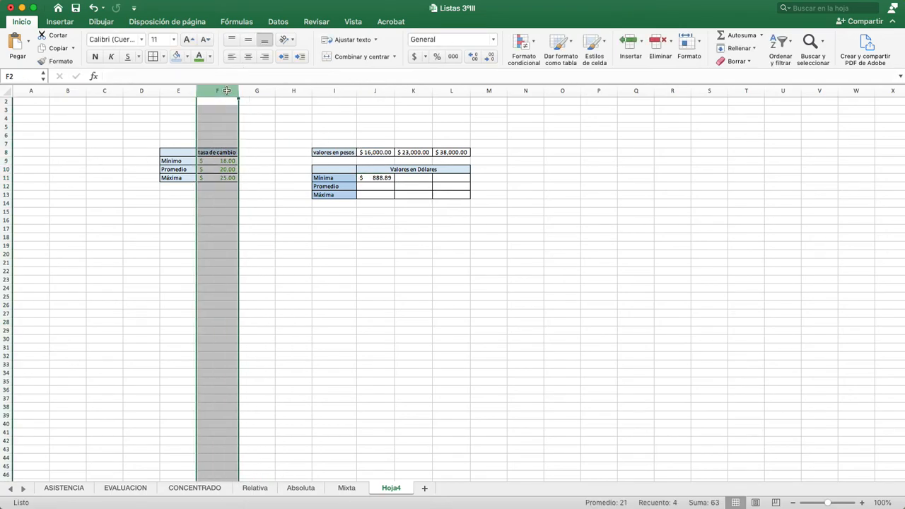
- Examine rows 9 to 11 and column F of the exchange rate table to determine which part of the rate reference must stay fixed
left_click(7, 161)
left_click(7, 170)
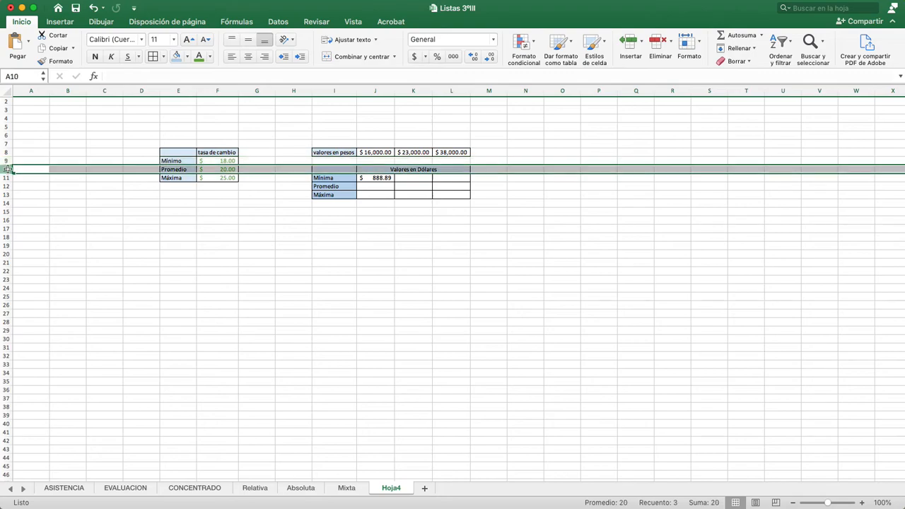
left_click(7, 181)
left_click(7, 161)
left_click(7, 169)
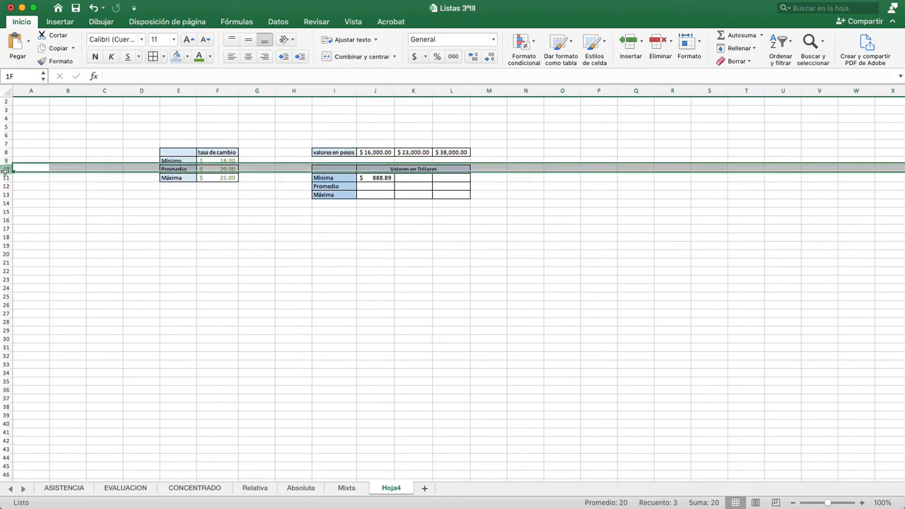
left_click(7, 161)
left_click(7, 171)
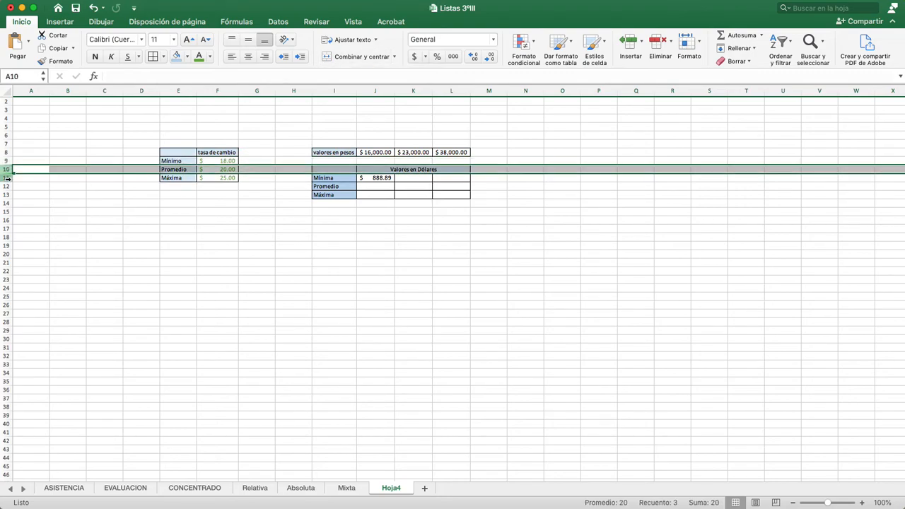
left_click(218, 91)
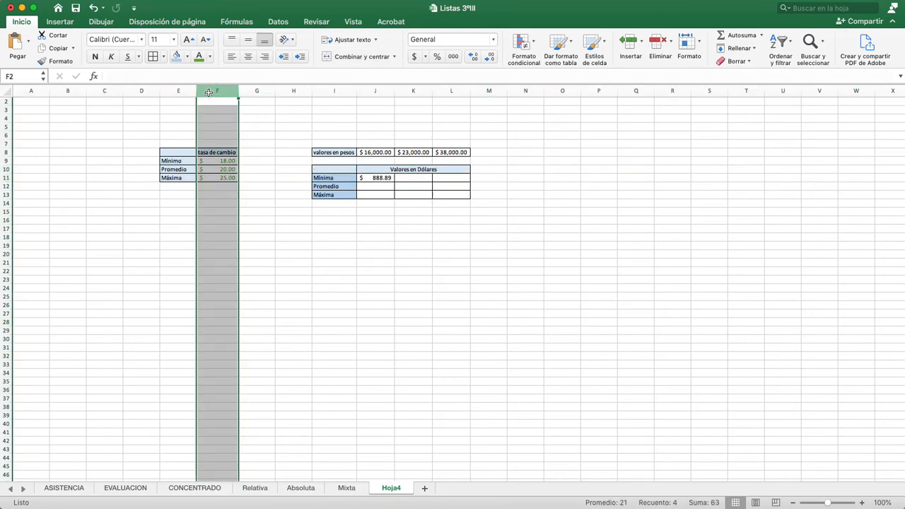
left_click(259, 90)
left_click(142, 90)
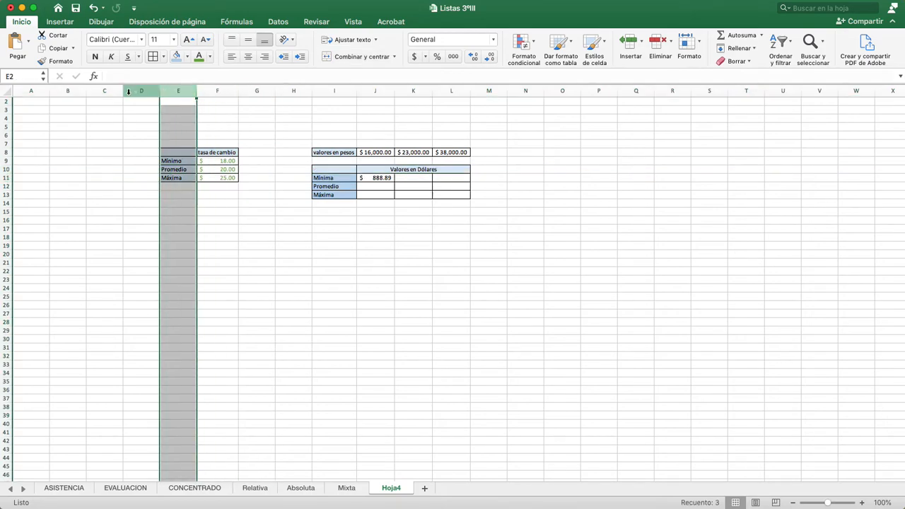
left_click(257, 91)
left_click(217, 90)
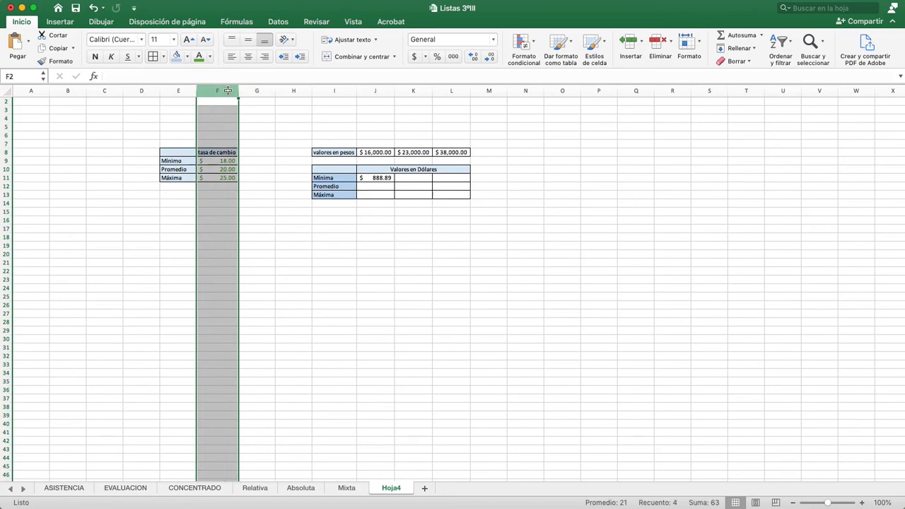
- Fix only the column of the exchange rate reference in J11 so the formula reads =J$8/$F9
left_click(373, 177)
left_click(127, 75)
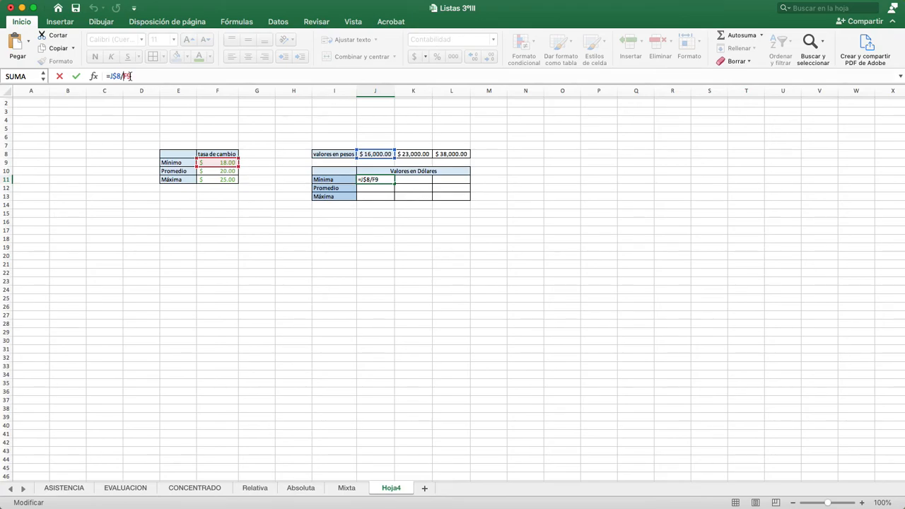
type("$")
left_click(387, 221)
- Fill the mixed-reference formula from J11 down through J13
left_click(388, 184)
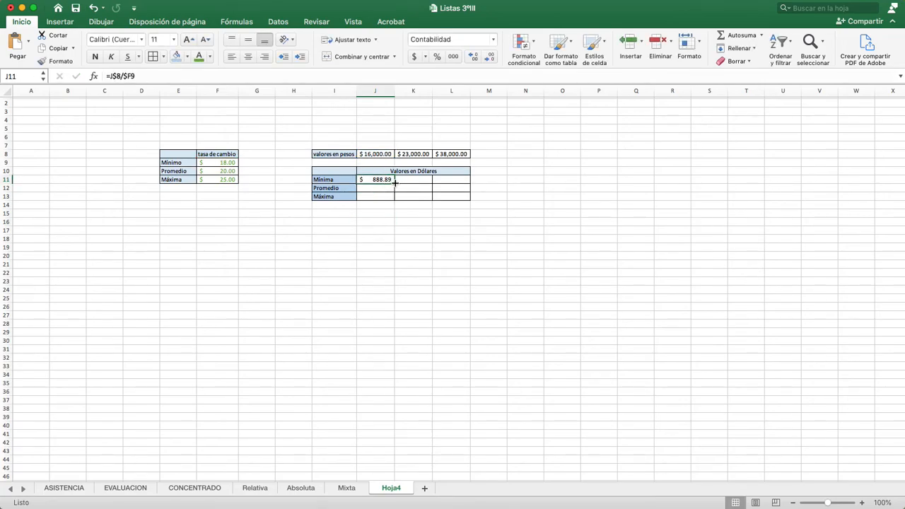
left_click_drag(396, 183, 394, 200)
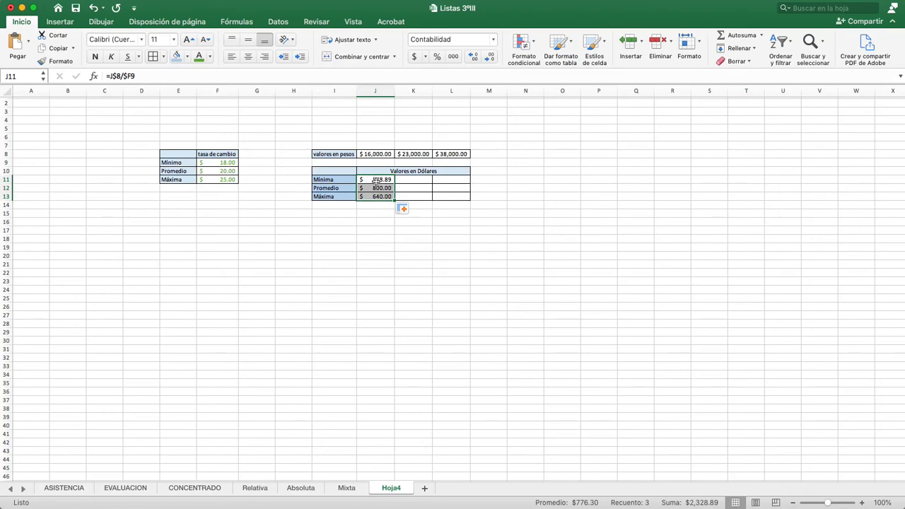
- Compare the formulas in J11 and J12 with the exchange rates in F9:F11, checking which reference parts change and which stay fixed
left_click(379, 182)
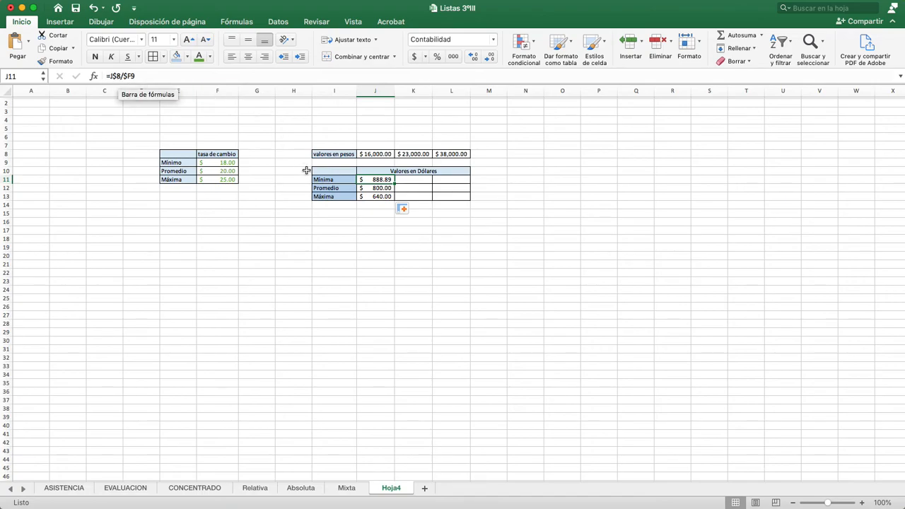
left_click(370, 188)
left_click(378, 180)
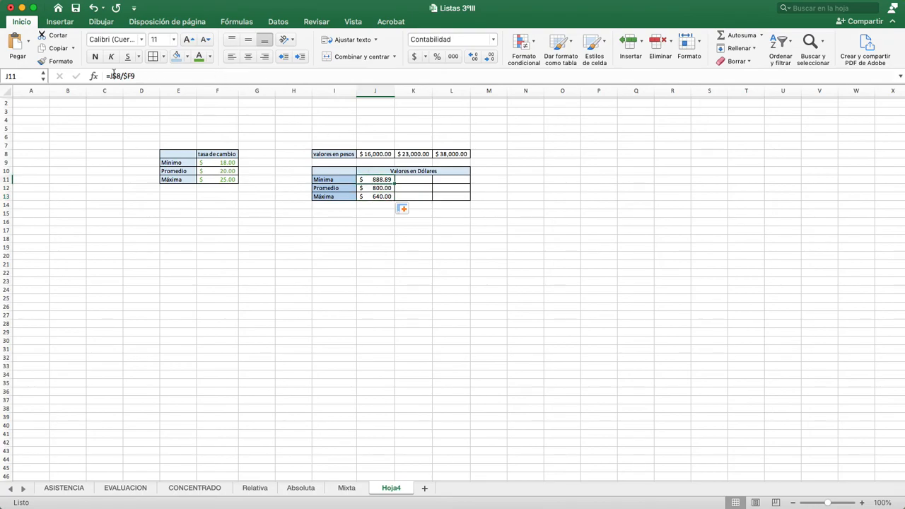
left_click(374, 189)
left_click(378, 181)
left_click(228, 162)
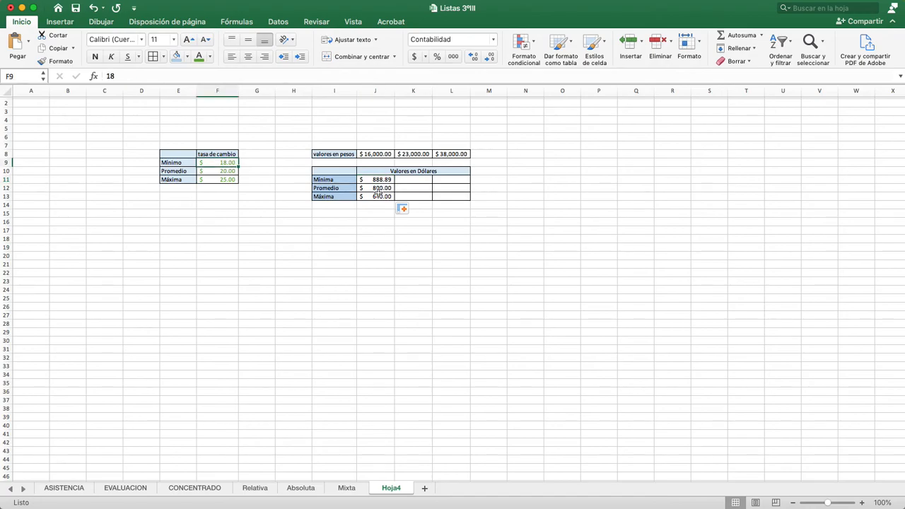
left_click(227, 172)
left_click(226, 181)
left_click(227, 163)
left_click(382, 188)
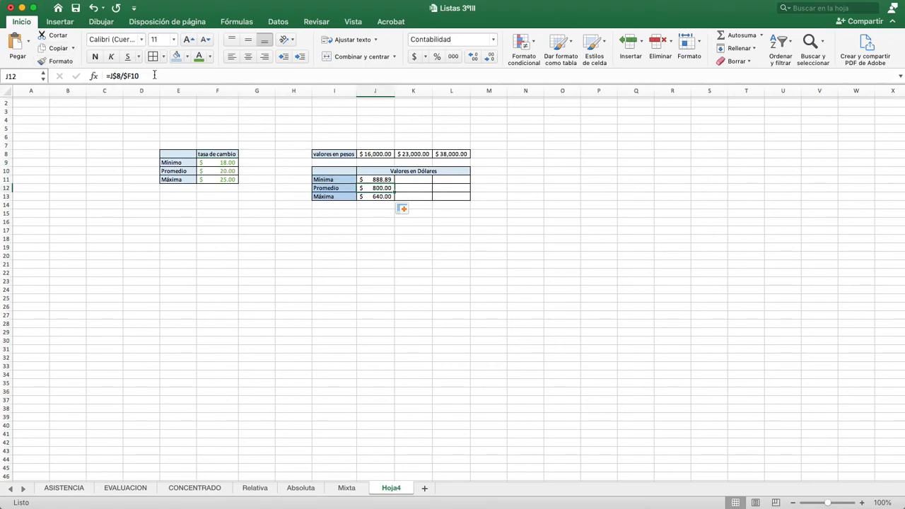
left_click_drag(150, 76, 132, 76)
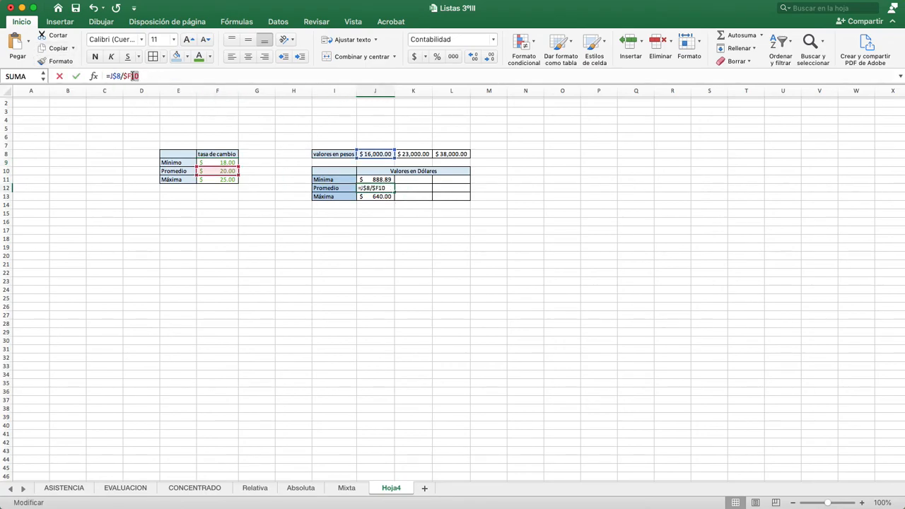
left_click(378, 179)
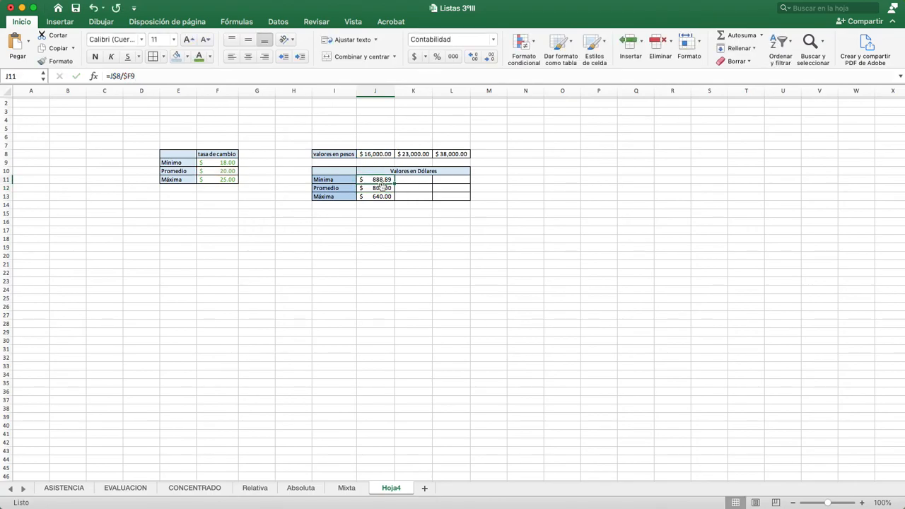
- Check the formulas in J12 and J13, try extending the fill into J14, and undo that extra fill after checking F12
left_click(381, 187)
left_click(379, 197)
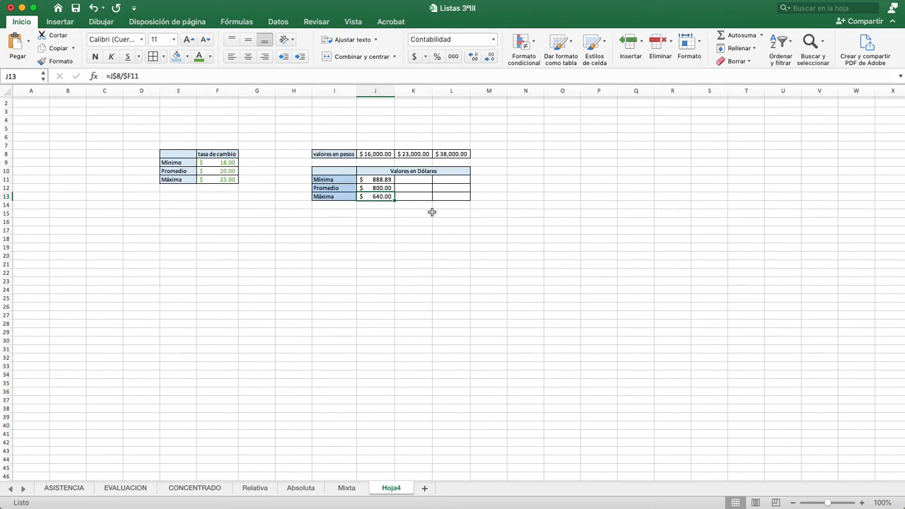
left_click_drag(395, 201, 394, 209)
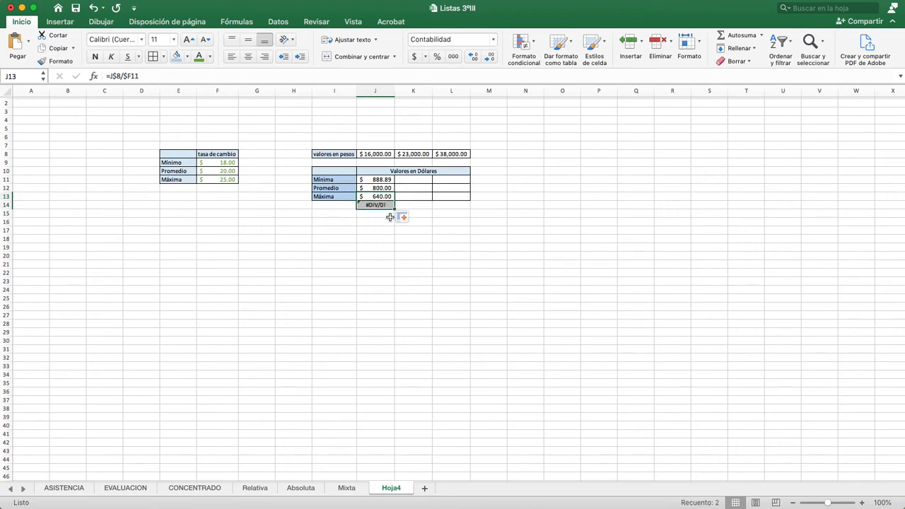
left_click(234, 188)
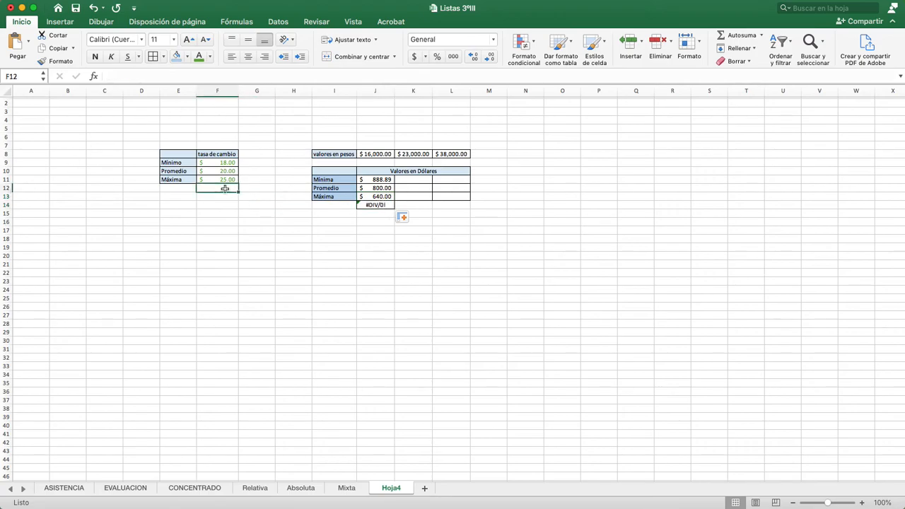
key("super+z")
- Fill the mixed-reference formula from J11 across into K11 to convert the second peso value in K8
left_click(385, 180)
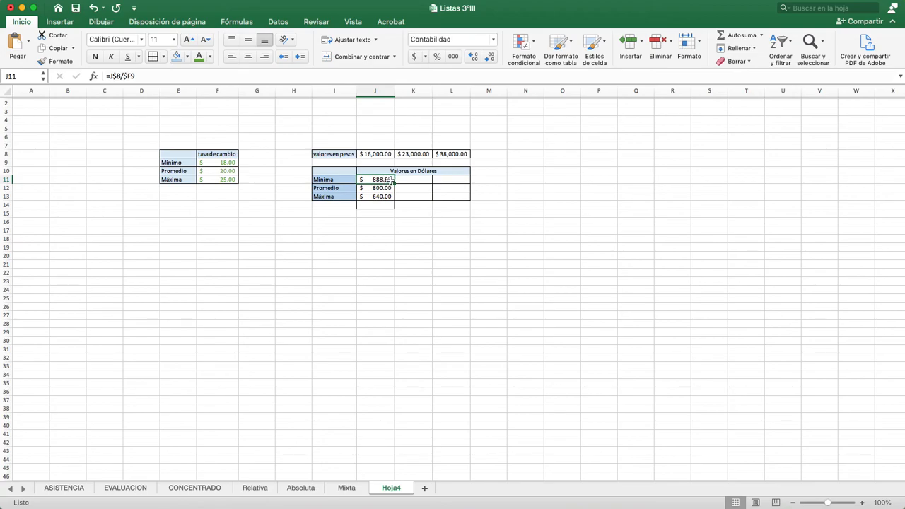
left_click(417, 154)
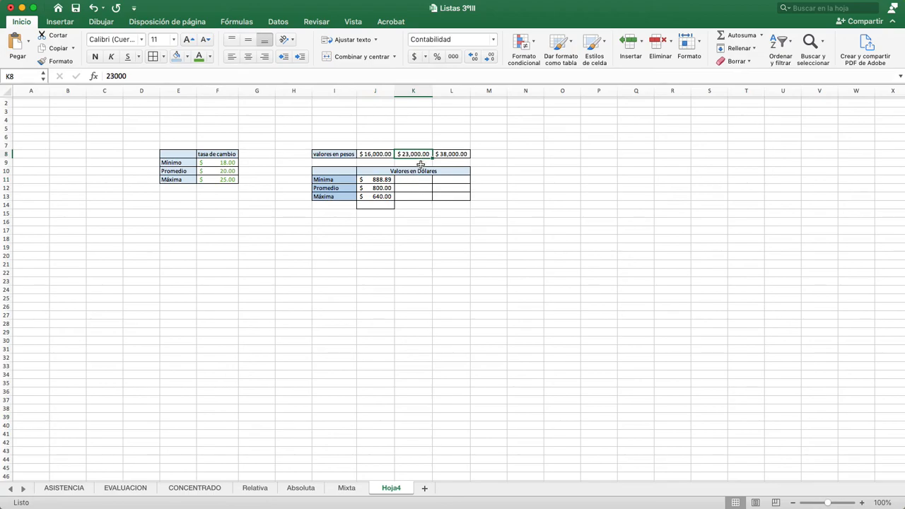
left_click(387, 180)
left_click_drag(394, 184, 422, 183)
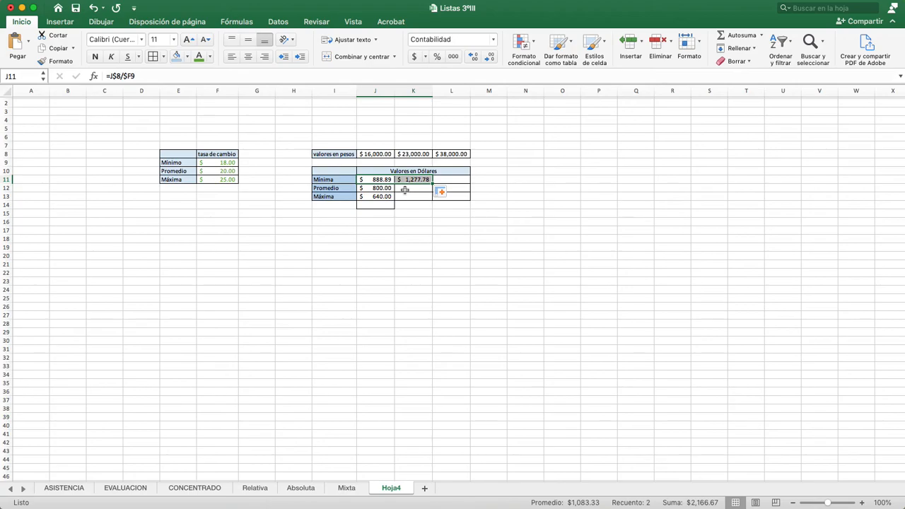
- Compare the formulas in J11 and K11 with the peso value in K8, checking how the column reference shifts
left_click(401, 188)
left_click(412, 181)
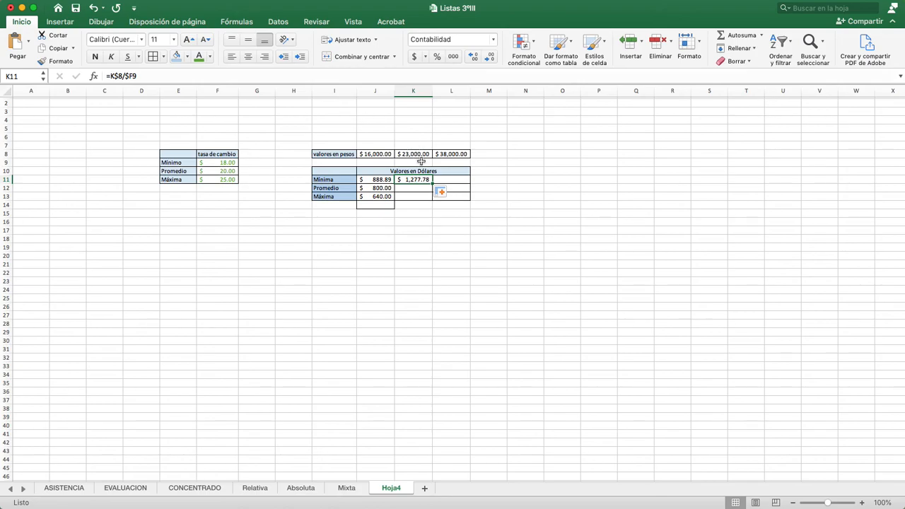
left_click(420, 154)
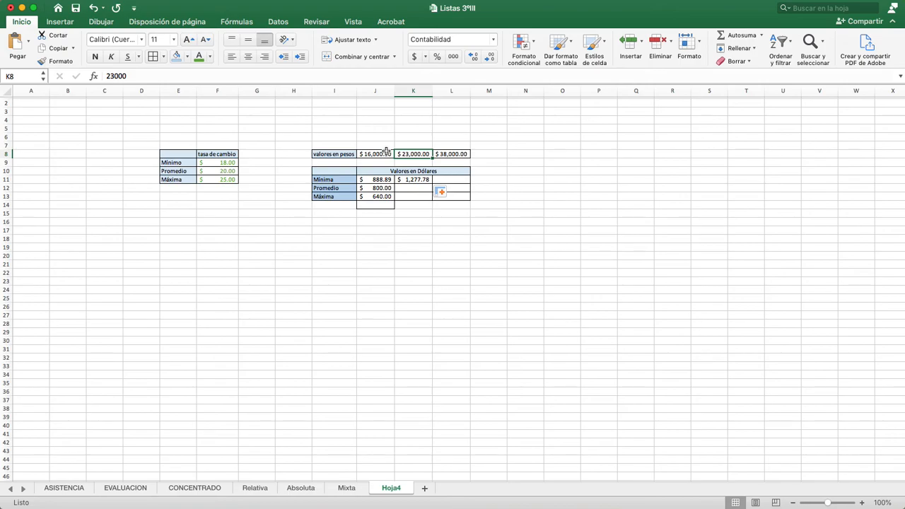
left_click(371, 179)
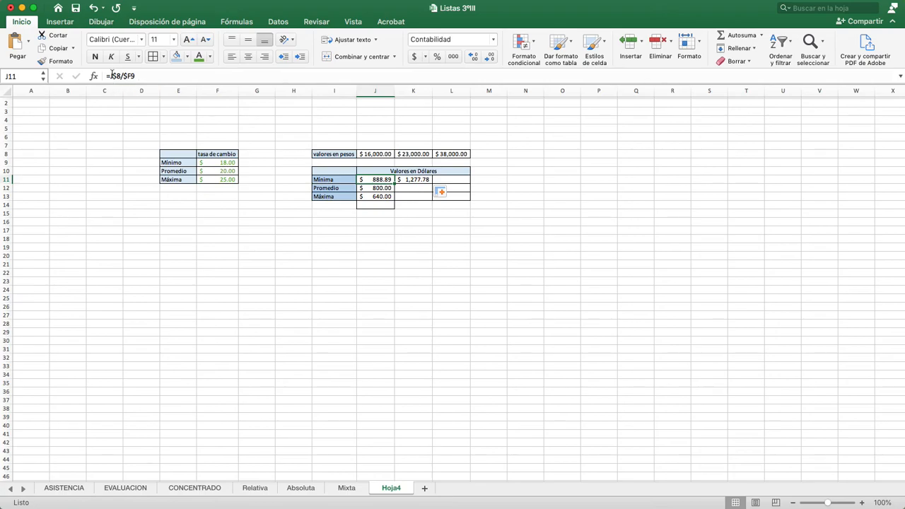
left_click(410, 181)
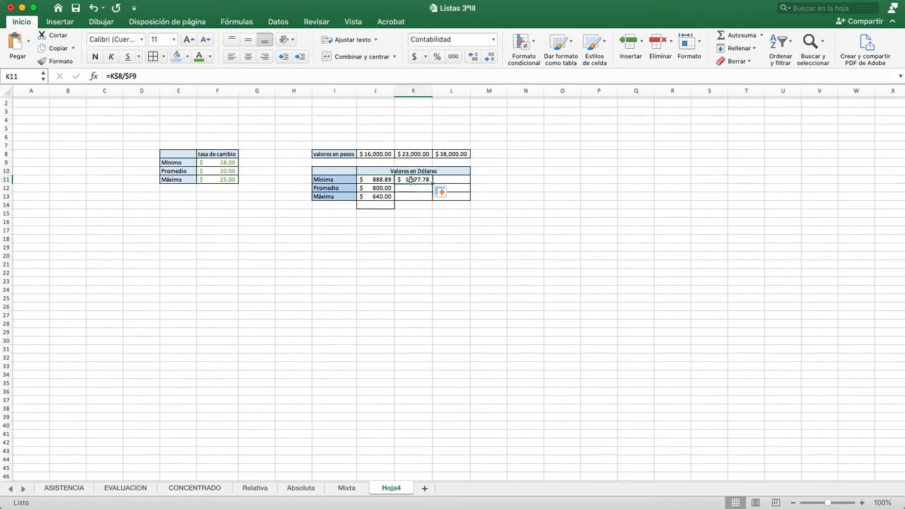
left_click(122, 76)
left_click_drag(122, 76, 106, 75)
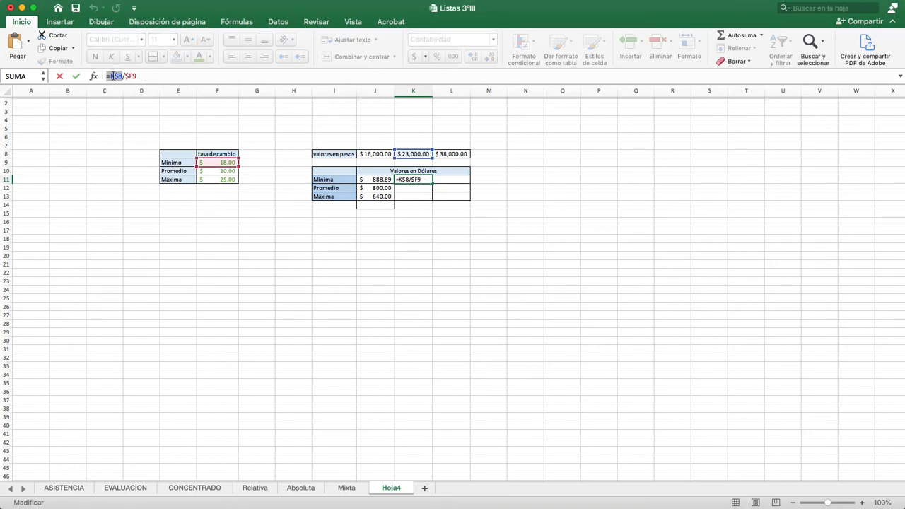
left_click(422, 188)
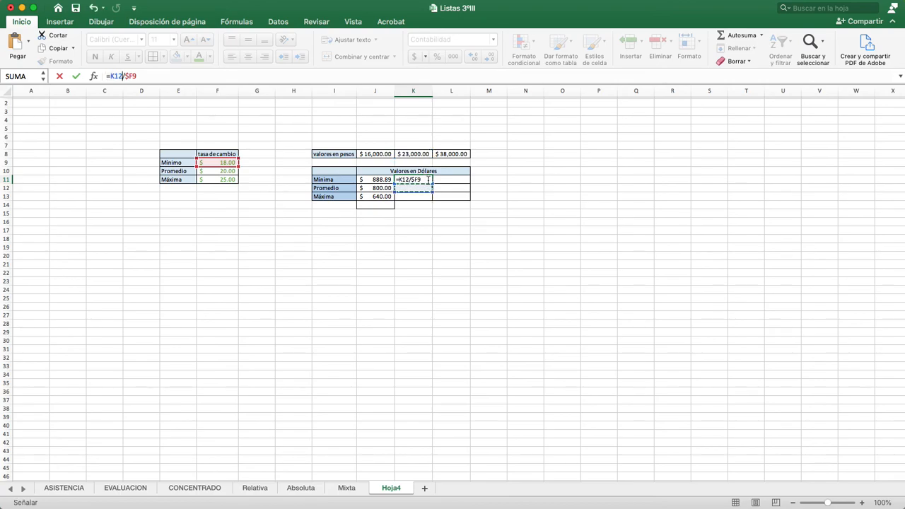
left_click(418, 153)
key("ctrl+Return")
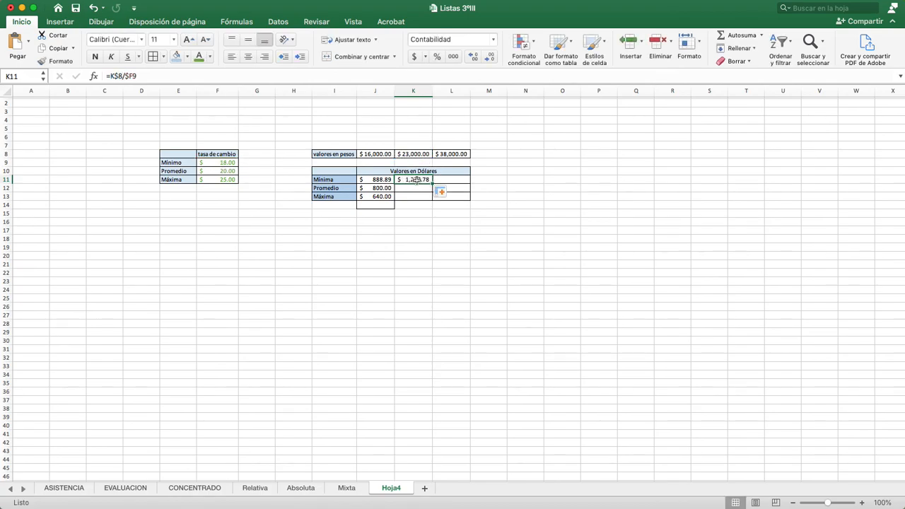
- Fill the mixed-reference formula from K11 down through K13, checking it against K8 and the rates in F9:F11
left_click_drag(431, 184, 431, 197)
left_click(423, 153)
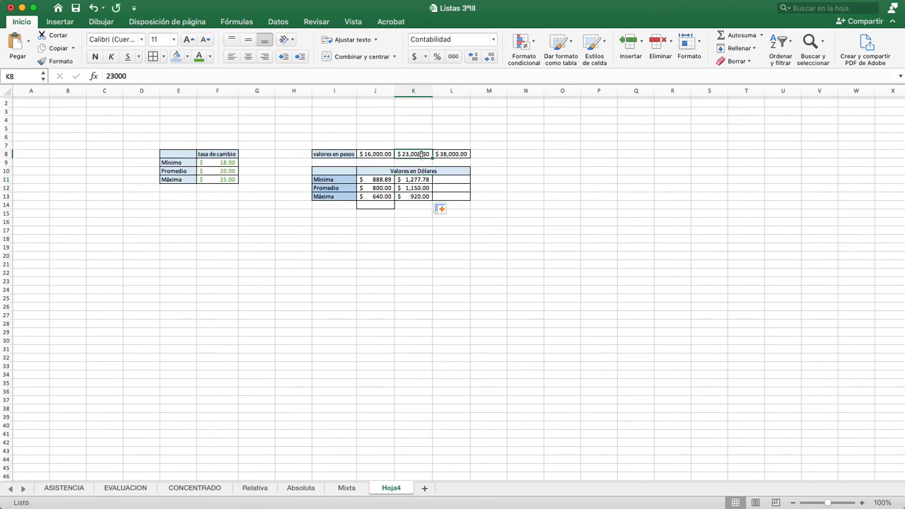
left_click_drag(222, 164, 221, 181)
- Fill the formulas in K11:K13 across into L11:L13 to complete the dollar values table
left_click(414, 180)
left_click_drag(432, 183, 469, 199)
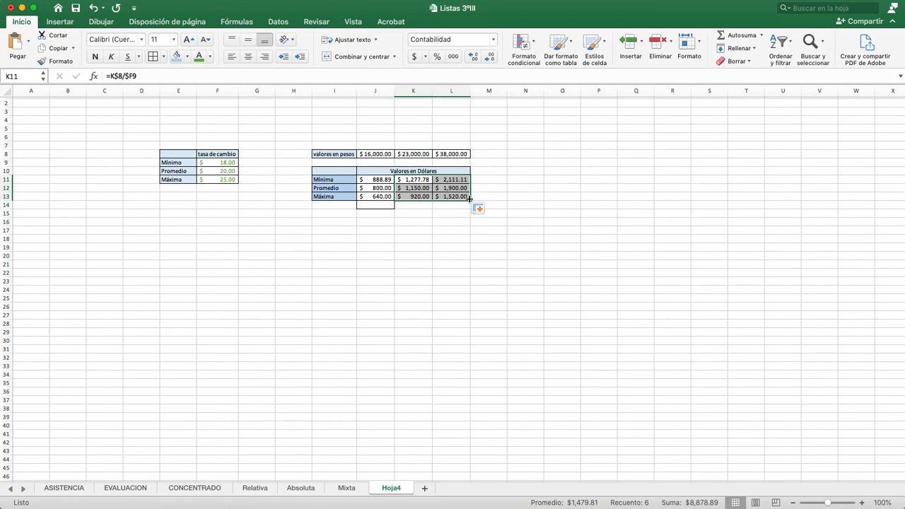
scroll(406, 289, "down", 10)
scroll(416, 271, "up", 11)
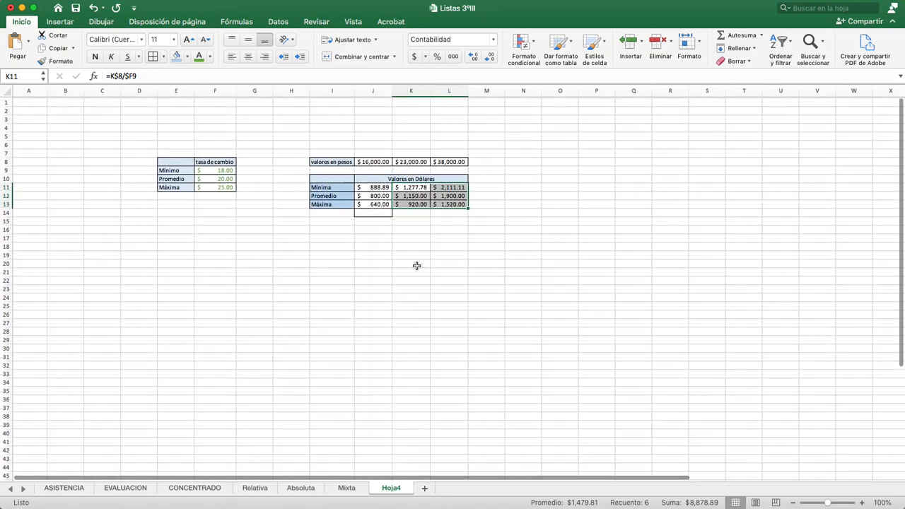